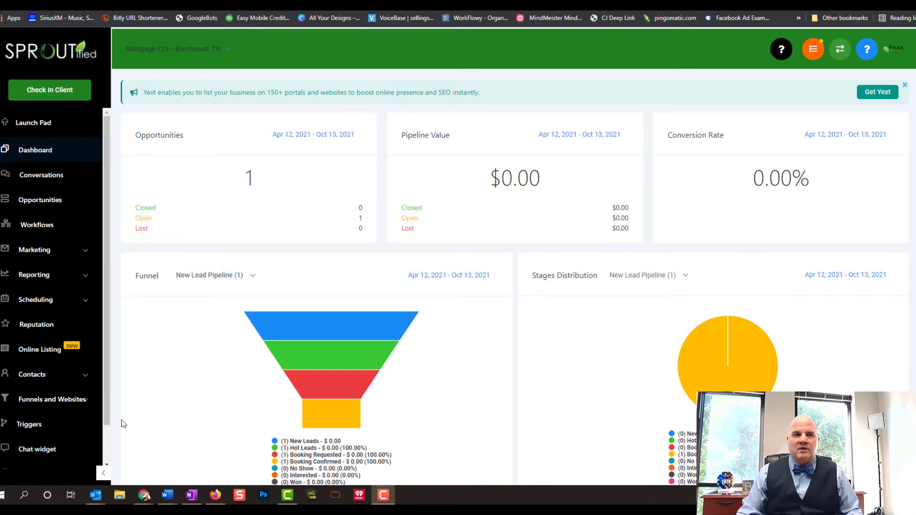
Scroll the left sidebar of the mortgage sub-account dashboard down toward Settings
{"action": "scroll", "coordinate": [96, 401], "scroll_direction": "down", "scroll_amount": 2}
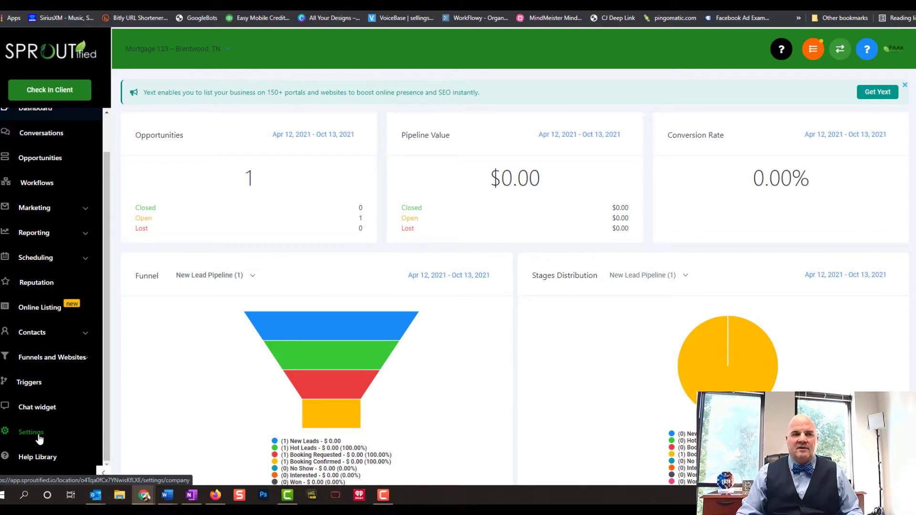
Open account Settings and go to the Pipelines page listing New Lead Pipeline
{"action": "left_click", "coordinate": [40, 437]}
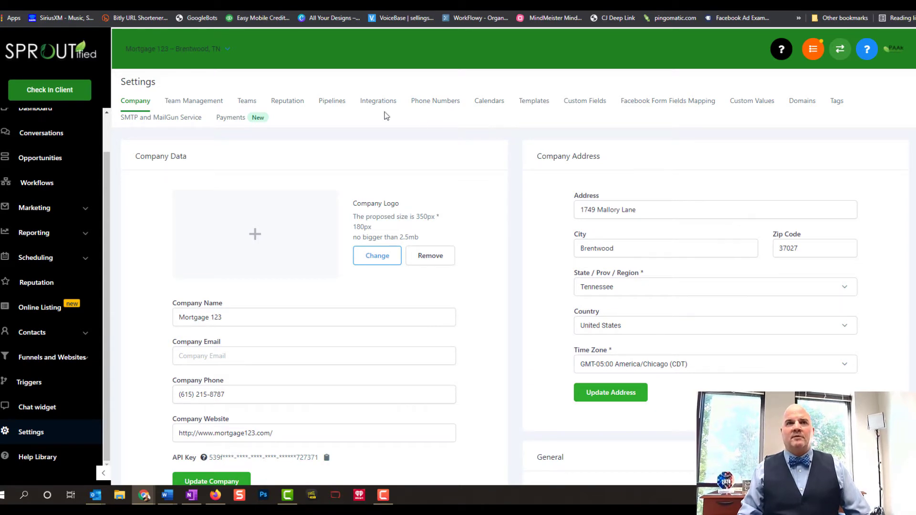
{"action": "left_click", "coordinate": [338, 106]}
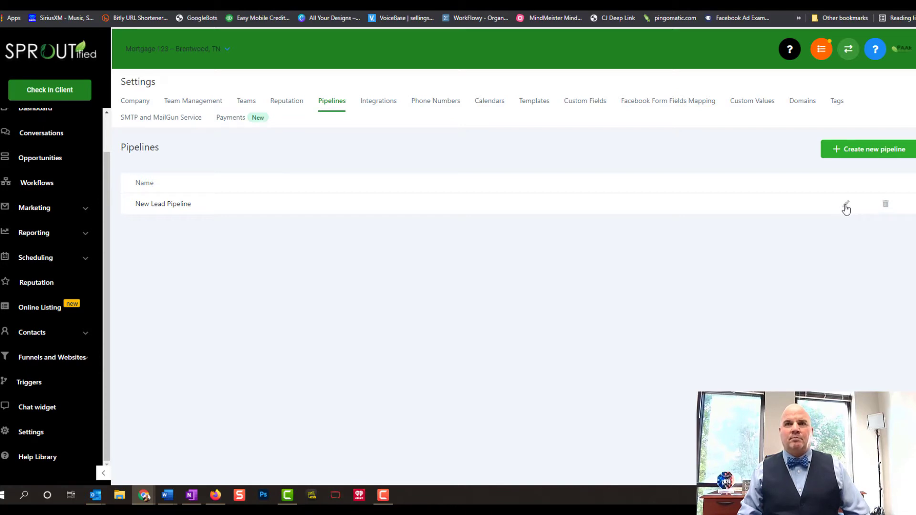
Edit New Lead Pipeline's stages, moving Hot Leads above New Leads and back below
{"action": "left_click", "coordinate": [846, 207]}
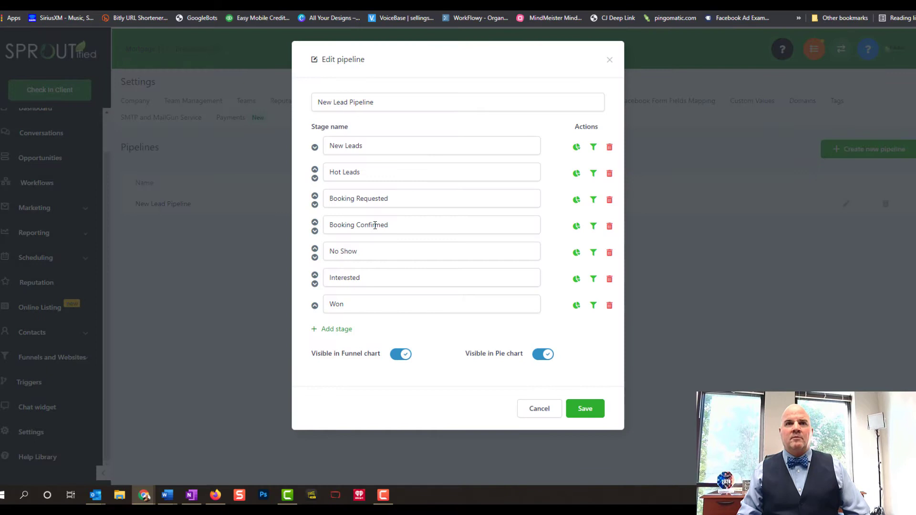
{"action": "left_click", "coordinate": [314, 169]}
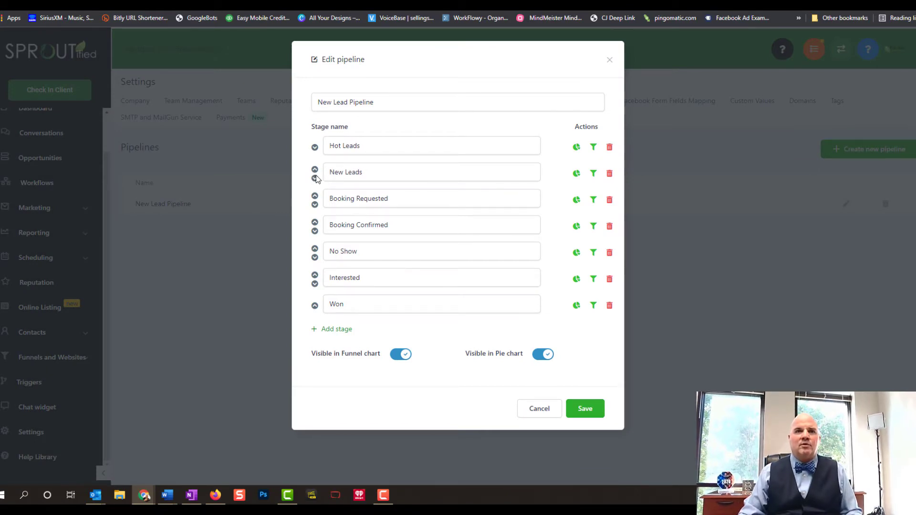
{"action": "left_click", "coordinate": [315, 148]}
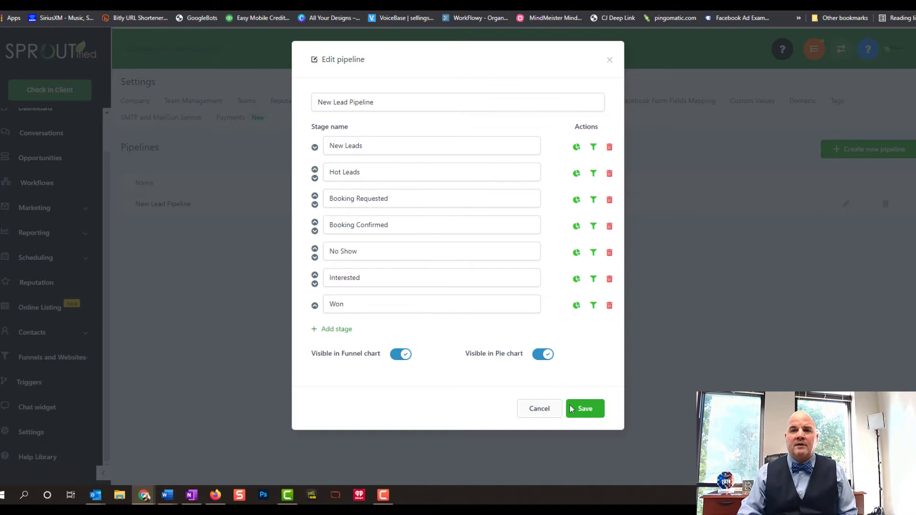
Save the pipeline, stop at Calendars settings, then open Marketing's Text & Email Templates list
{"action": "left_click", "coordinate": [582, 420]}
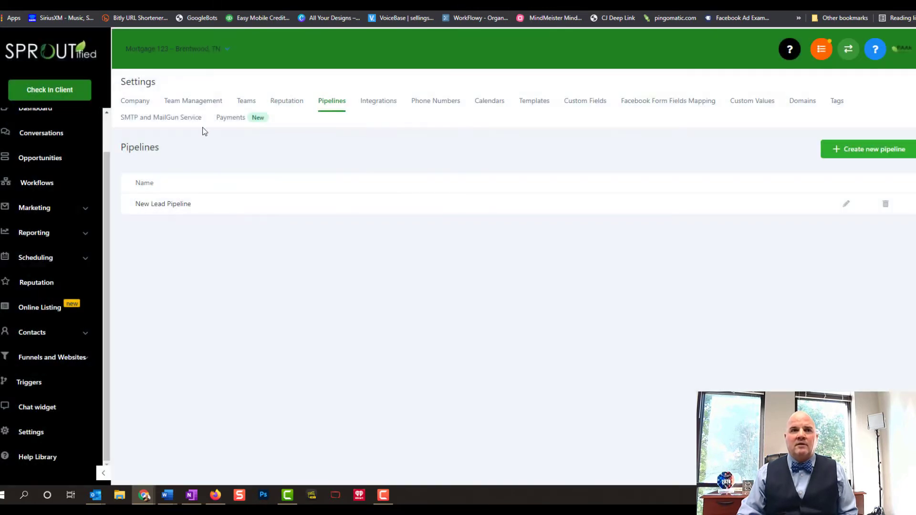
{"action": "left_click", "coordinate": [486, 101]}
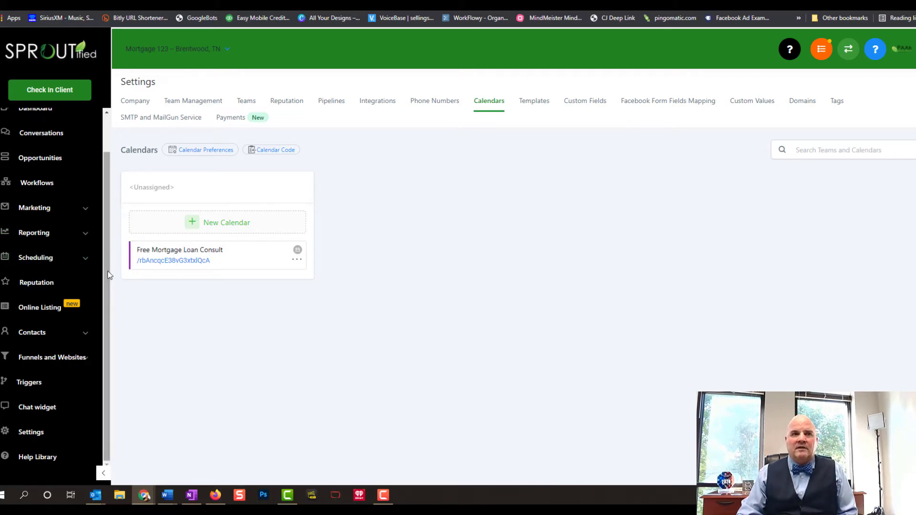
{"action": "left_click_drag", "start_coordinate": [108, 276], "coordinate": [105, 210]}
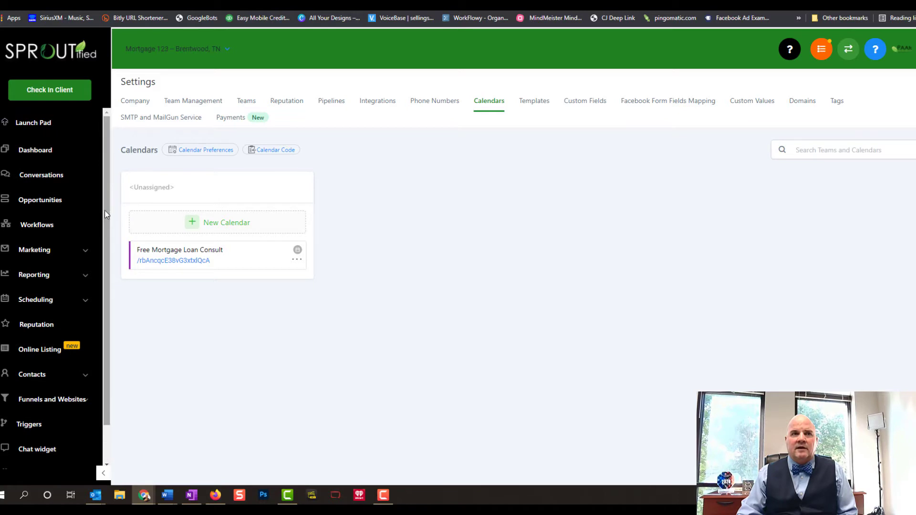
{"action": "left_click", "coordinate": [84, 256]}
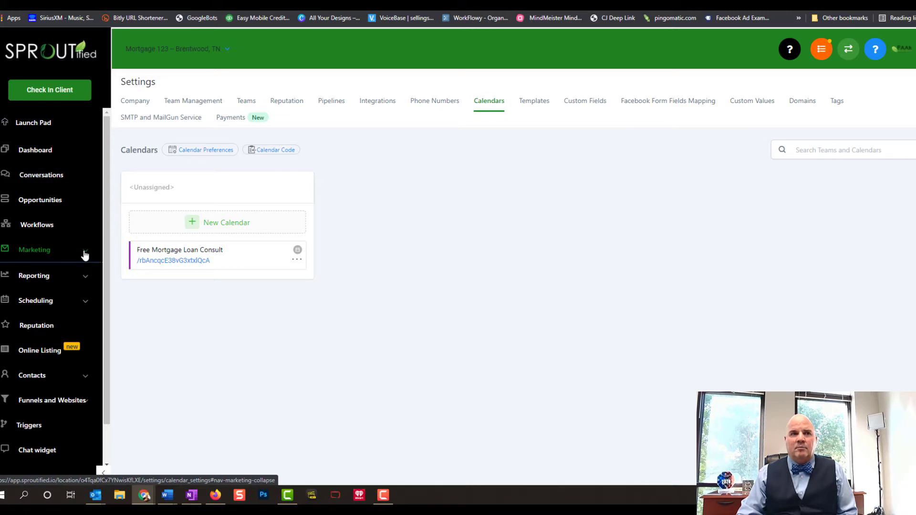
{"action": "left_click", "coordinate": [49, 372]}
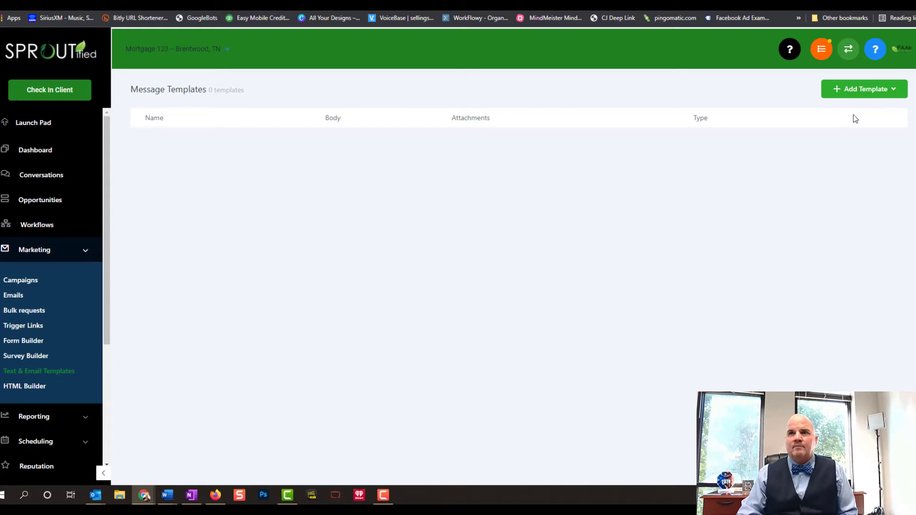
Add a new email template named 'Confirmation Email', fixing the 'Cinfirmation' typo
{"action": "left_click", "coordinate": [865, 99]}
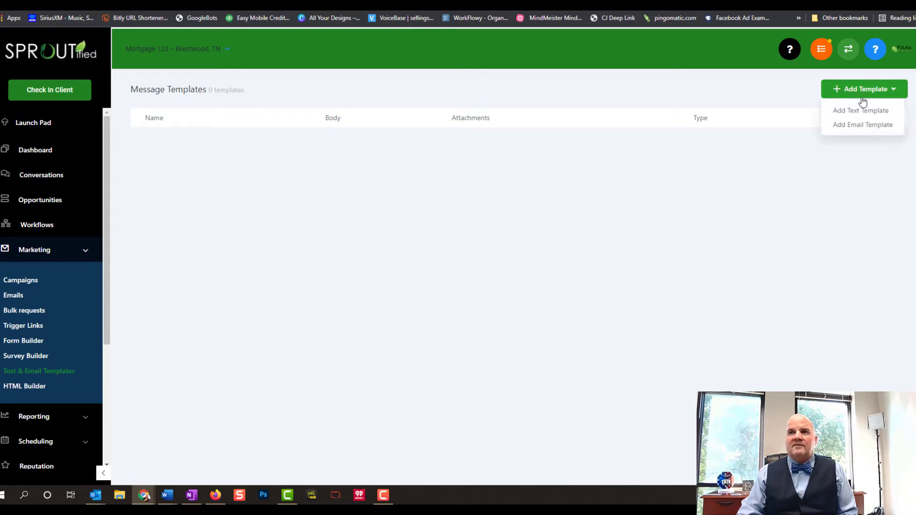
{"action": "left_click", "coordinate": [855, 124]}
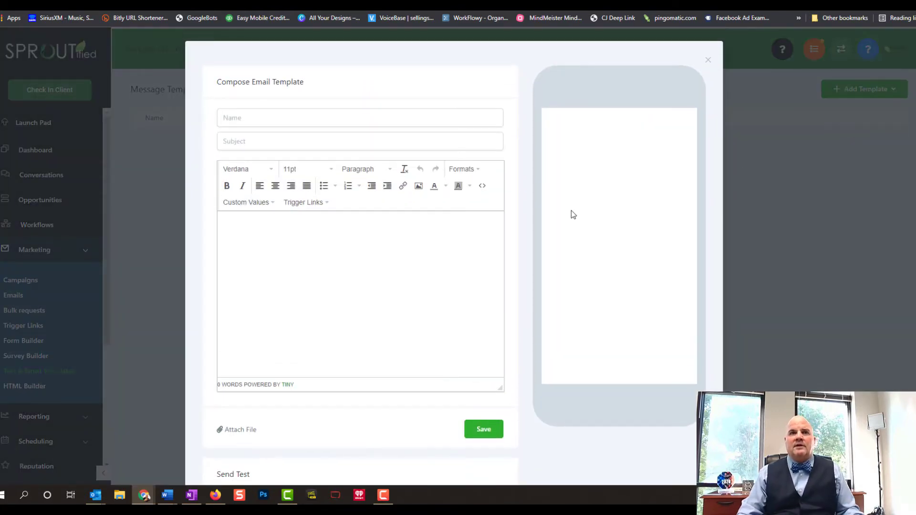
{"action": "left_click", "coordinate": [255, 122]}
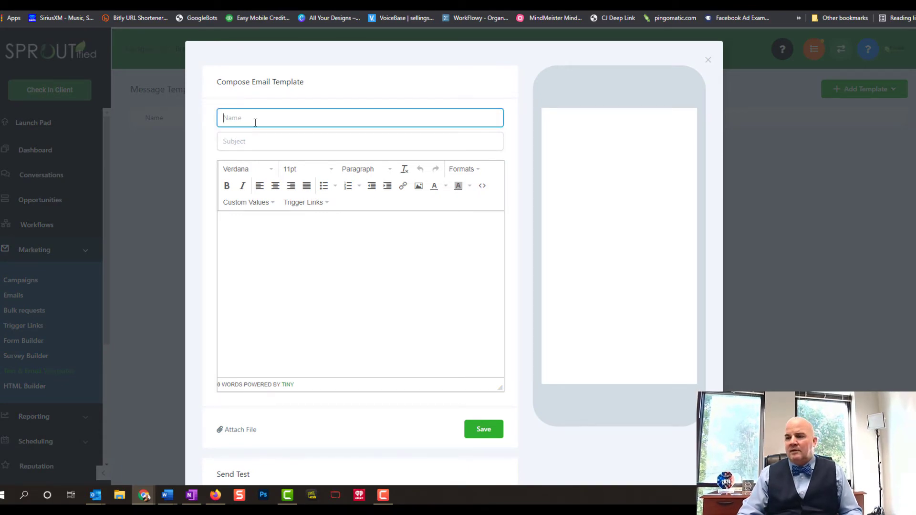
{"action": "type", "text": "C"}
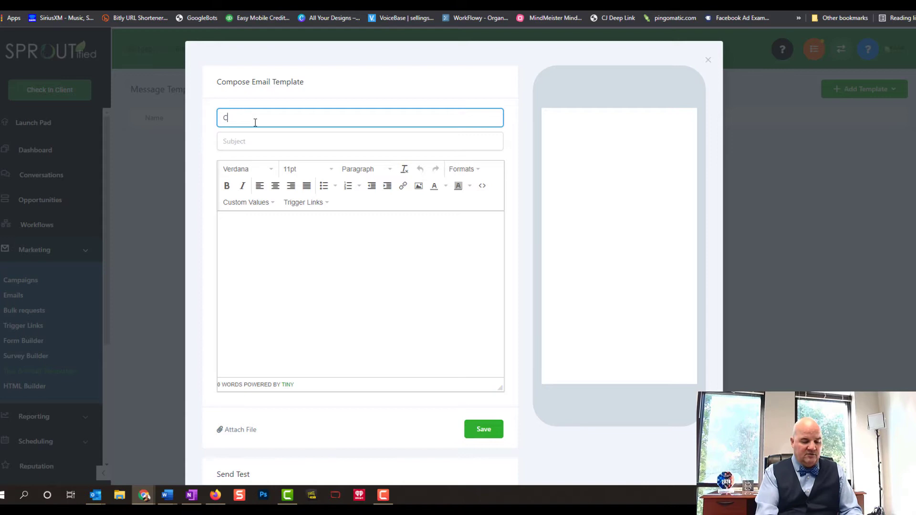
{"action": "type", "text": "infirmation Email"}
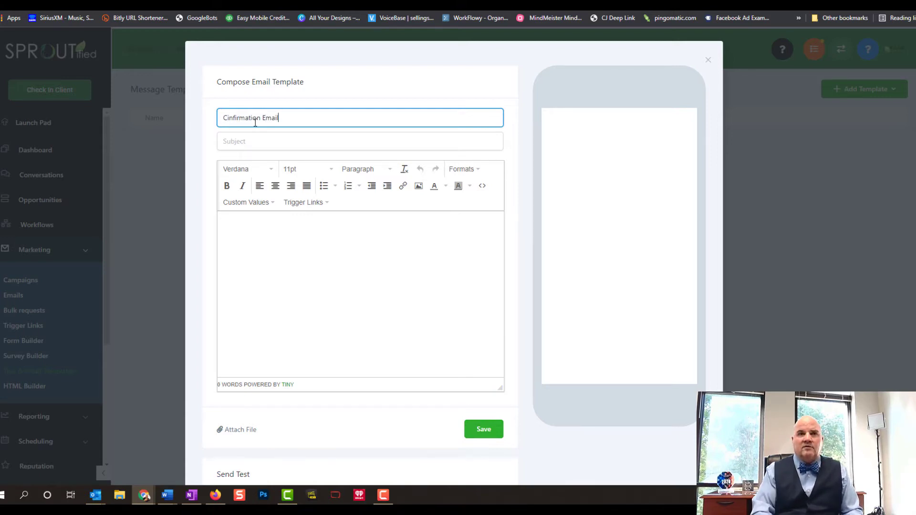
{"action": "left_click_drag", "start_coordinate": [229, 119], "coordinate": [233, 119]}
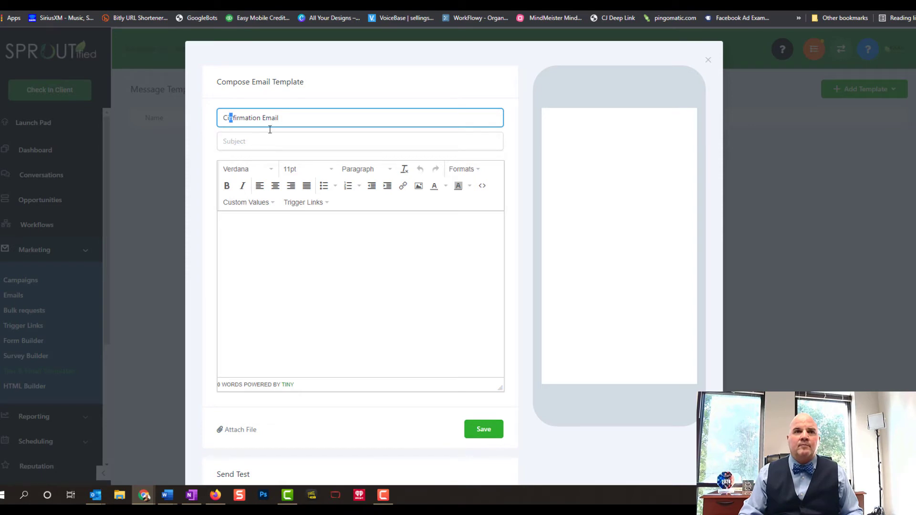
{"action": "key", "text": "BackSpace"}
{"action": "key", "text": "BackSpace"}
{"action": "type", "text": "o"}
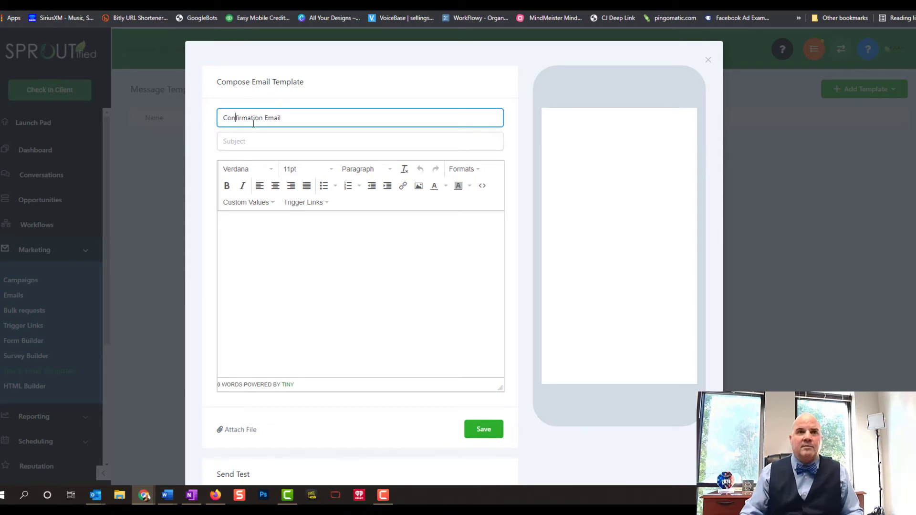
{"action": "left_click", "coordinate": [234, 119]}
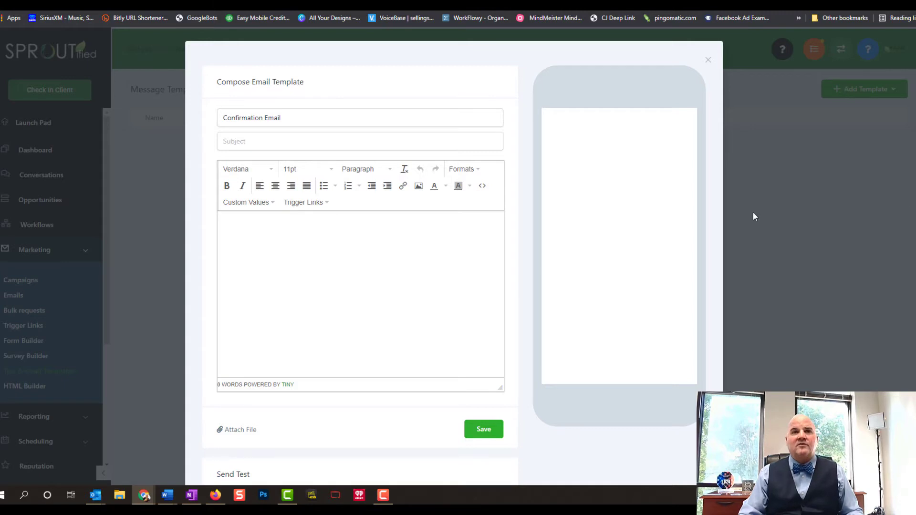
Paste the subject line, then insert and remove a contact name merge field in the body
{"action": "left_click", "coordinate": [263, 140]}
{"action": "type", "text": "Appointment Confirmation for {{contact.name}}"}
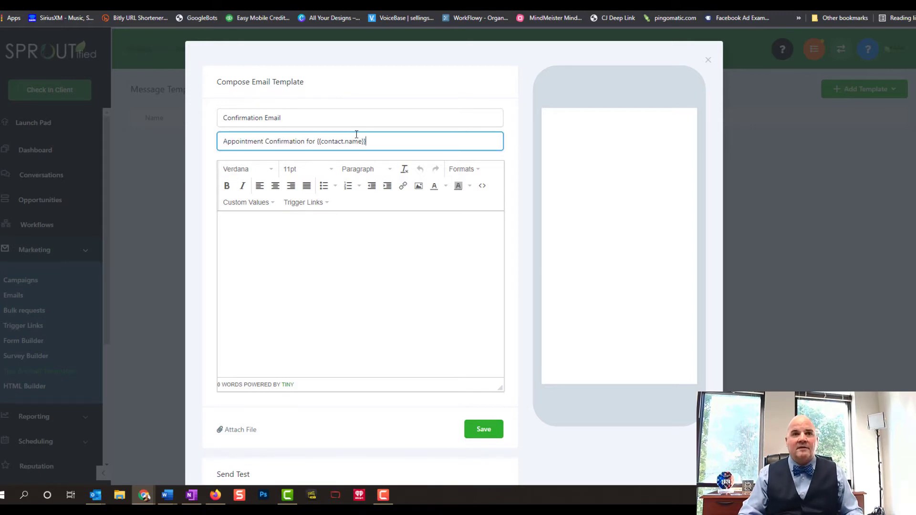
{"action": "left_click_drag", "start_coordinate": [367, 142], "coordinate": [318, 146]}
{"action": "key", "text": "ctrl+c"}
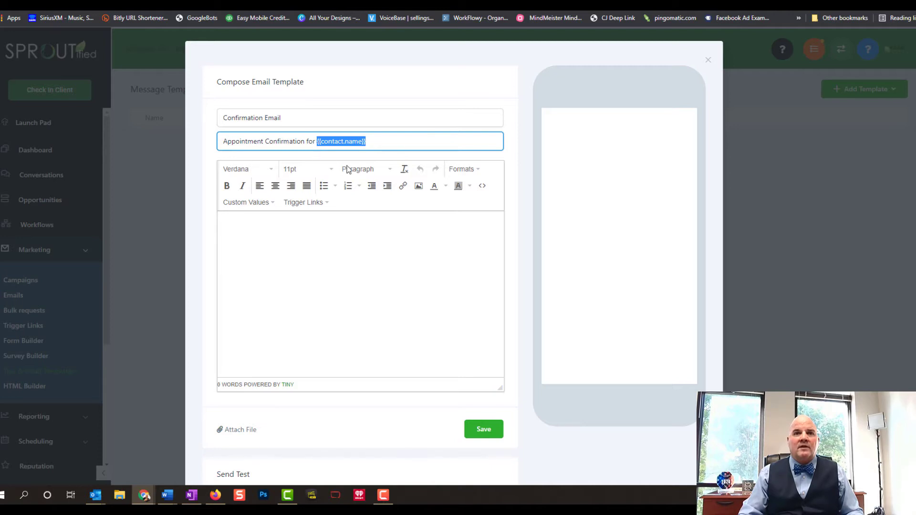
{"action": "key", "text": "BackSpace"}
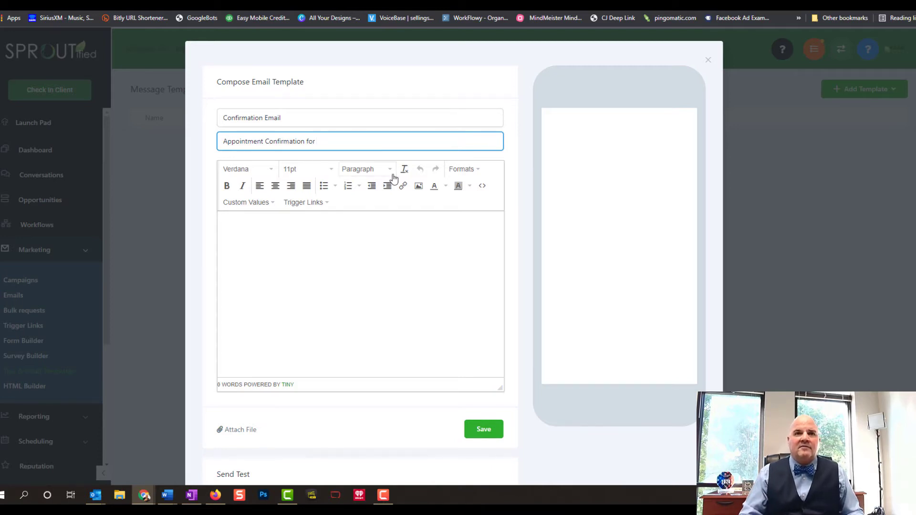
{"action": "left_click", "coordinate": [264, 203]}
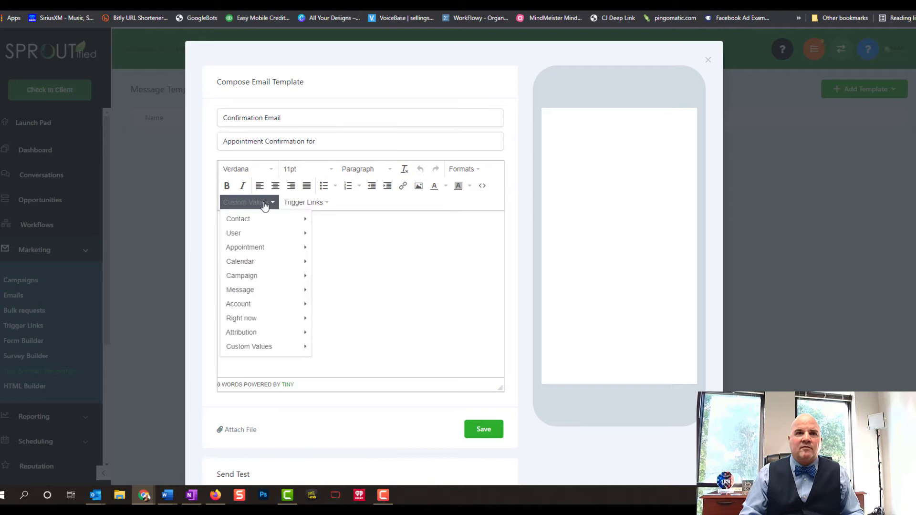
{"action": "mouse_move", "coordinate": [254, 224]}
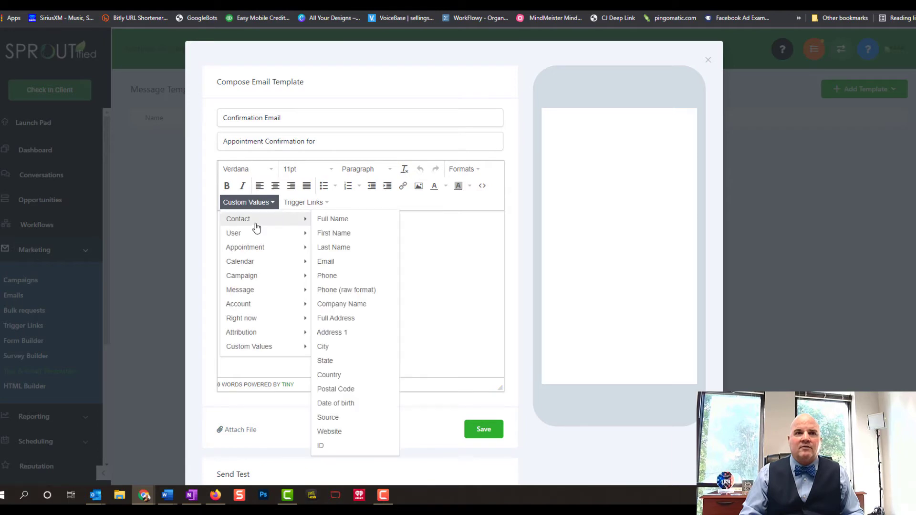
{"action": "left_click", "coordinate": [336, 224]}
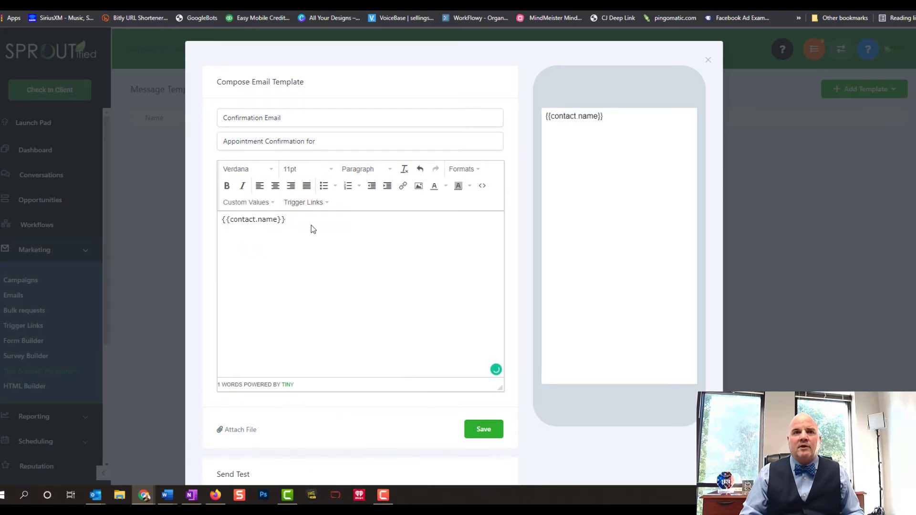
{"action": "left_click_drag", "start_coordinate": [311, 225], "coordinate": [215, 216]}
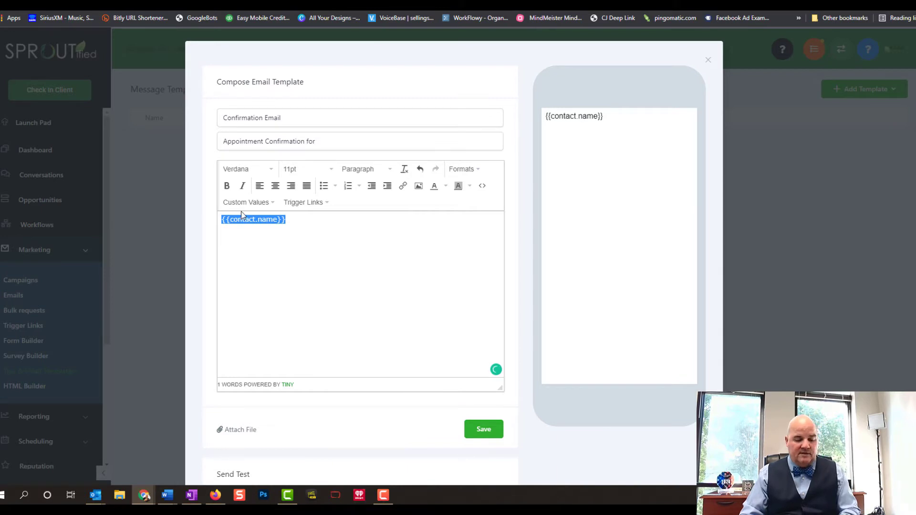
{"action": "key", "text": "BackSpace"}
Append {{contact.name}} and ' w/ Mortgage 123' to the end of the subject
{"action": "left_click", "coordinate": [361, 141]}
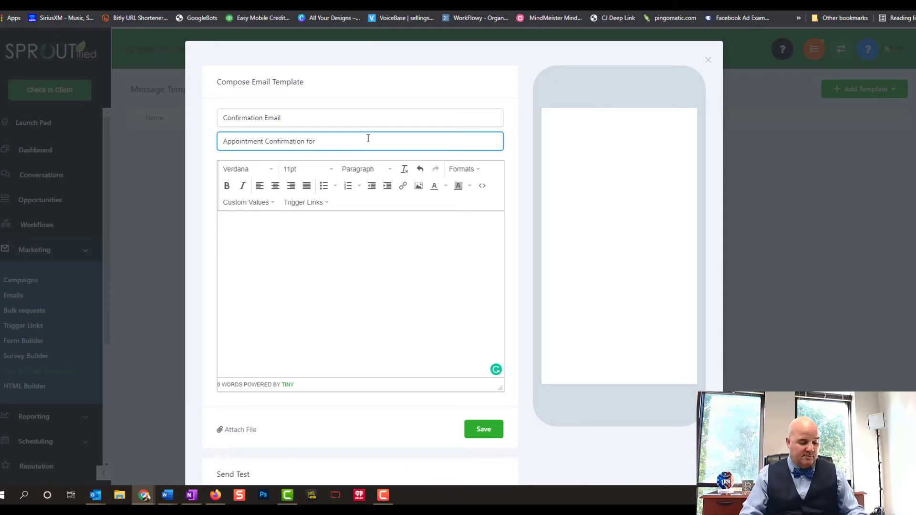
{"action": "key", "text": "ctrl+v"}
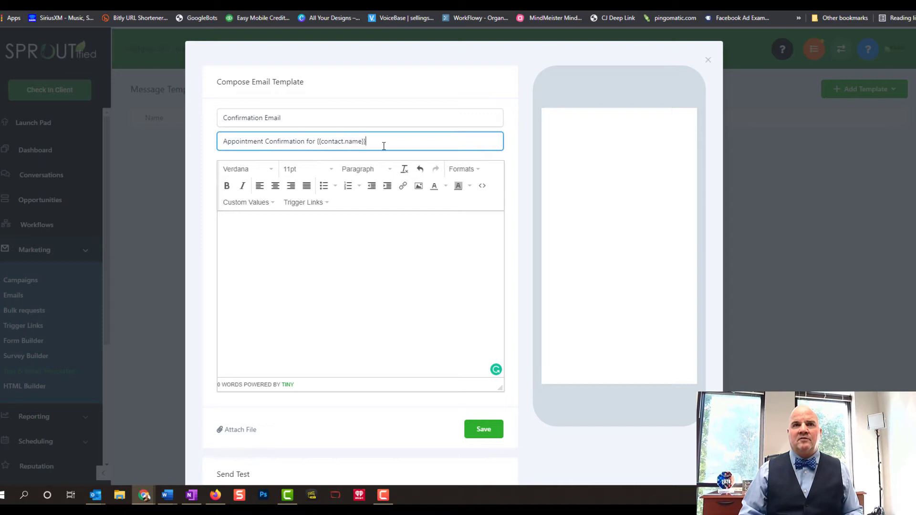
{"action": "type", "text": "w"}
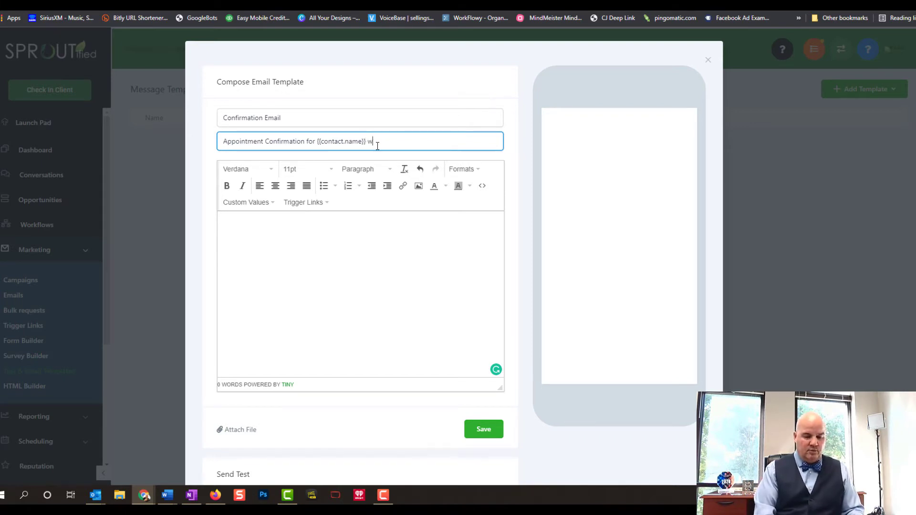
{"action": "type", "text": "/ Mor"}
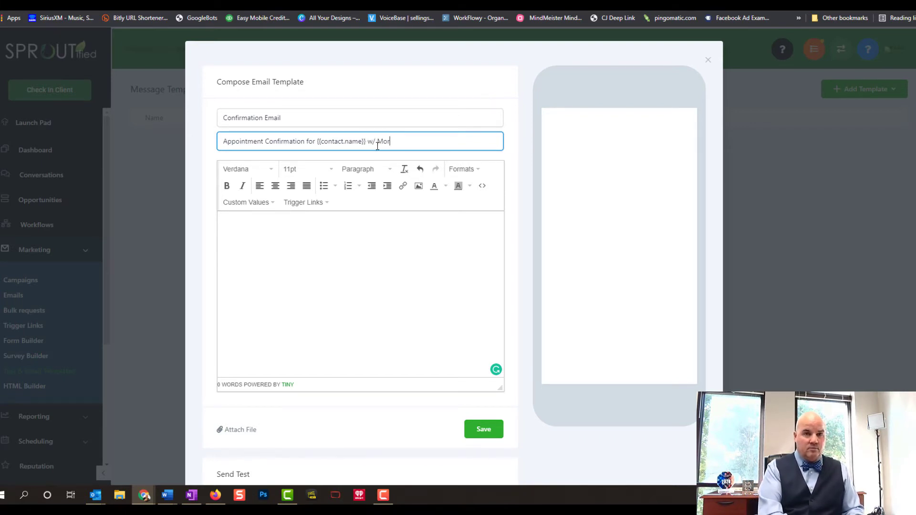
{"action": "type", "text": "tgage "}
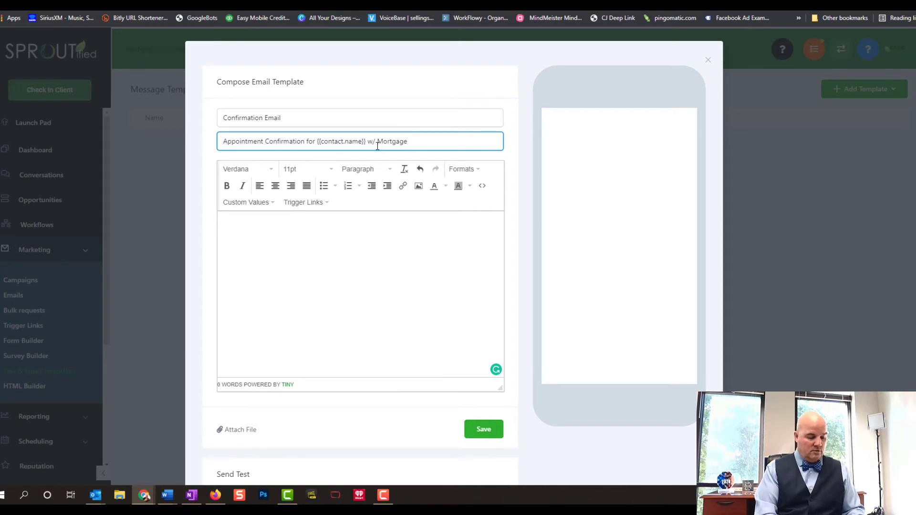
{"action": "type", "text": "123"}
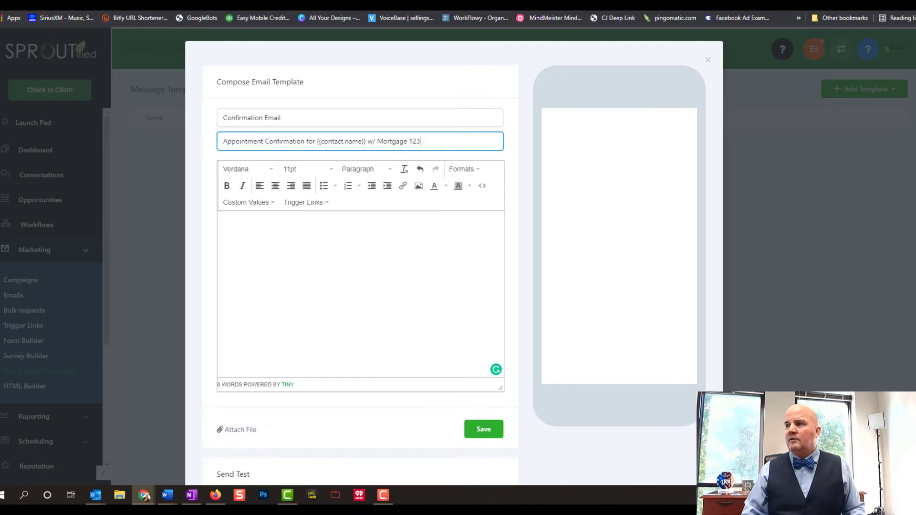
{"action": "key", "text": "Tab"}
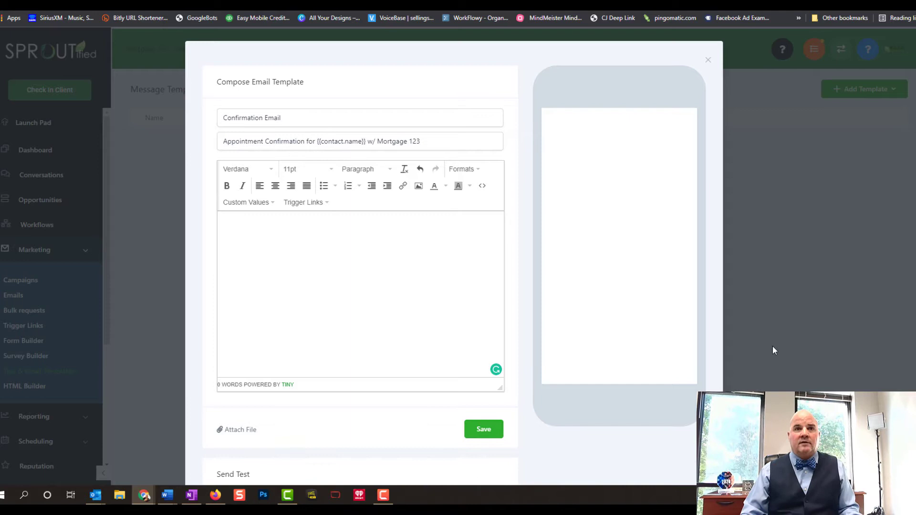
Paste the full appointment confirmation message into the body and review the Custom Values placeholders
{"action": "left_click", "coordinate": [244, 221]}
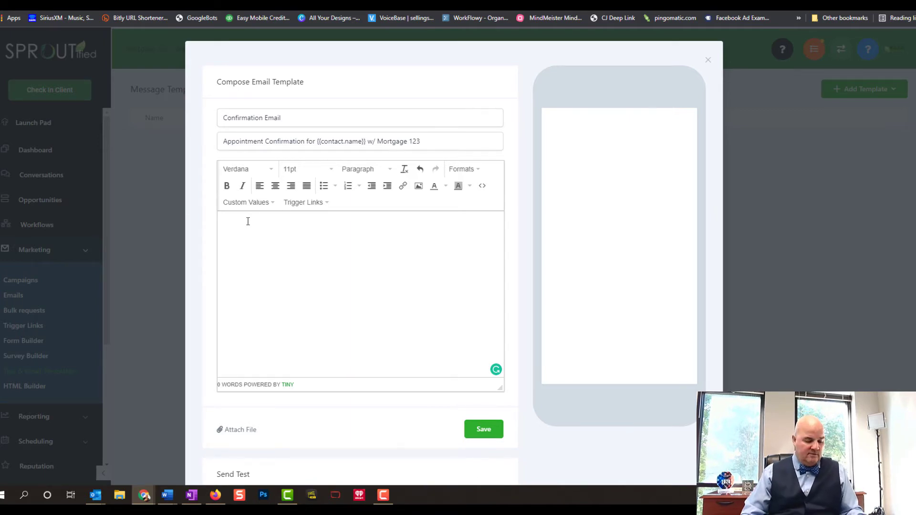
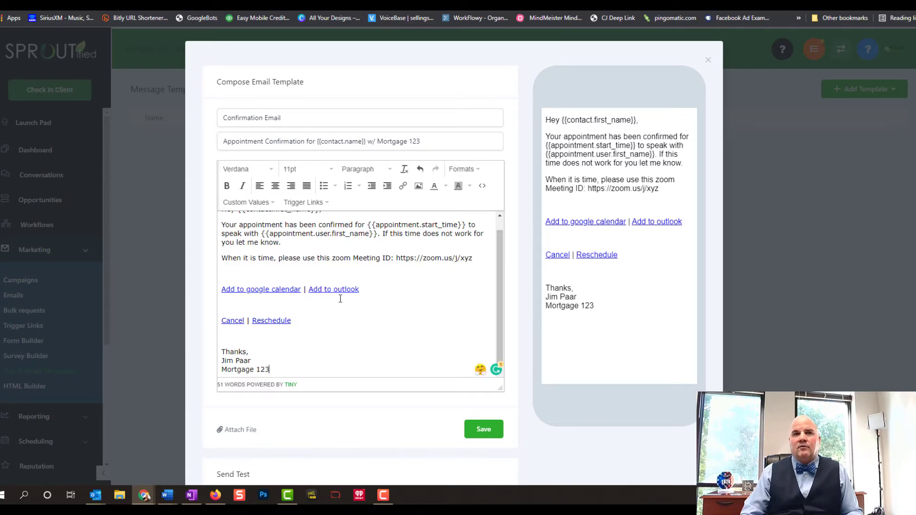
{"action": "left_click_drag", "start_coordinate": [499, 294], "coordinate": [497, 251]}
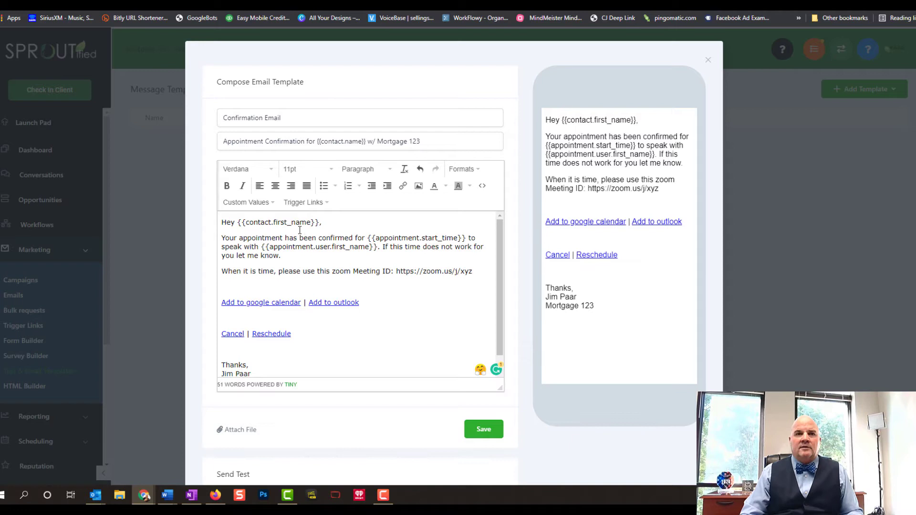
{"action": "left_click", "coordinate": [258, 203]}
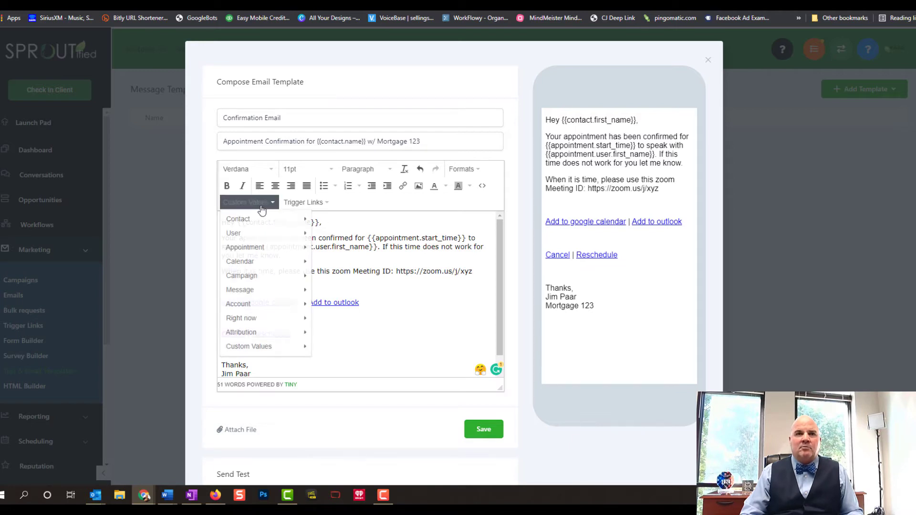
{"action": "mouse_move", "coordinate": [260, 223]}
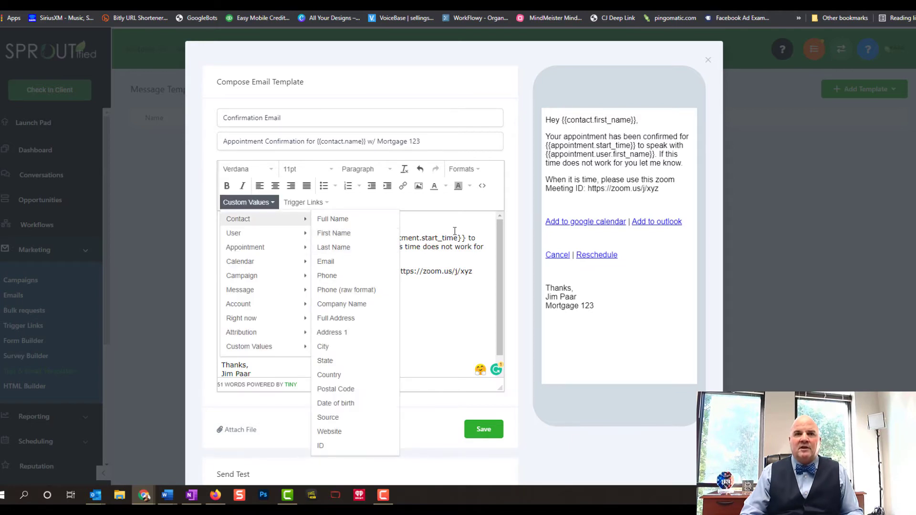
{"action": "left_click", "coordinate": [469, 229]}
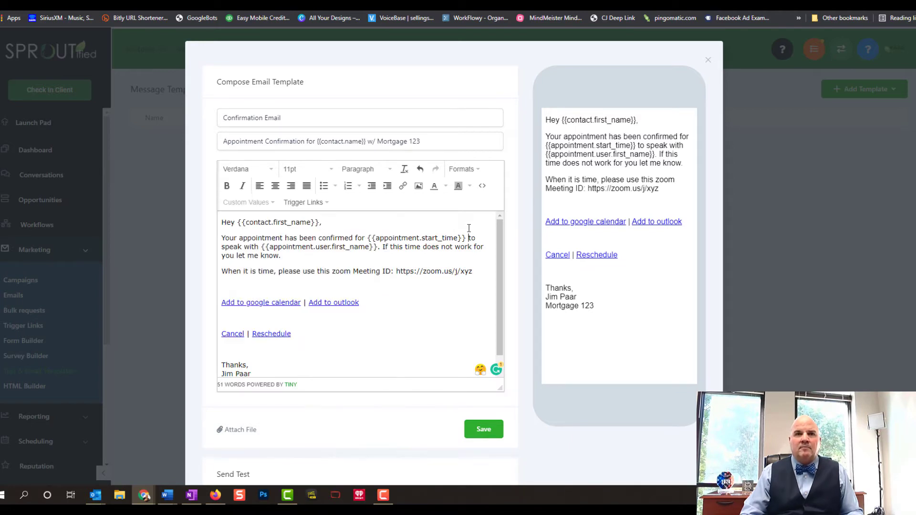
{"action": "left_click", "coordinate": [258, 205]}
{"action": "mouse_move", "coordinate": [261, 224]}
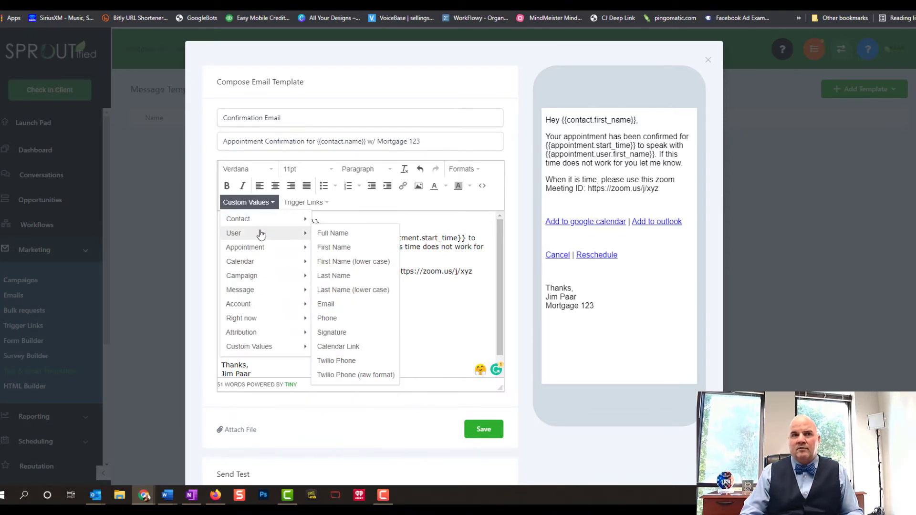
{"action": "left_click_drag", "start_coordinate": [437, 238], "coordinate": [221, 237]}
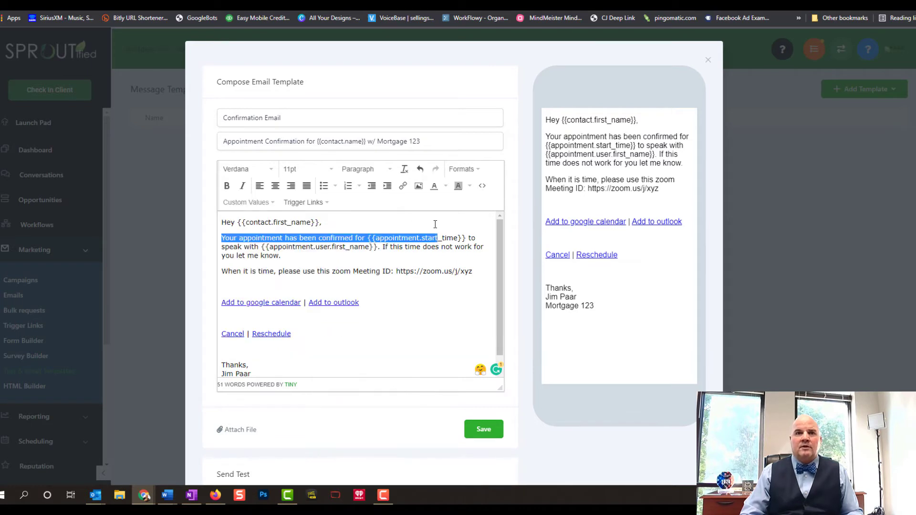
{"action": "left_click", "coordinate": [335, 253]}
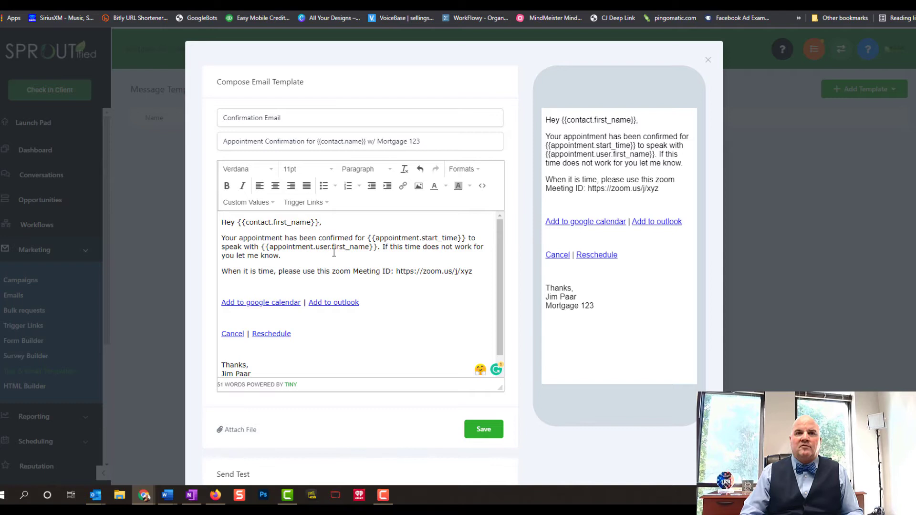
{"action": "left_click", "coordinate": [377, 247]}
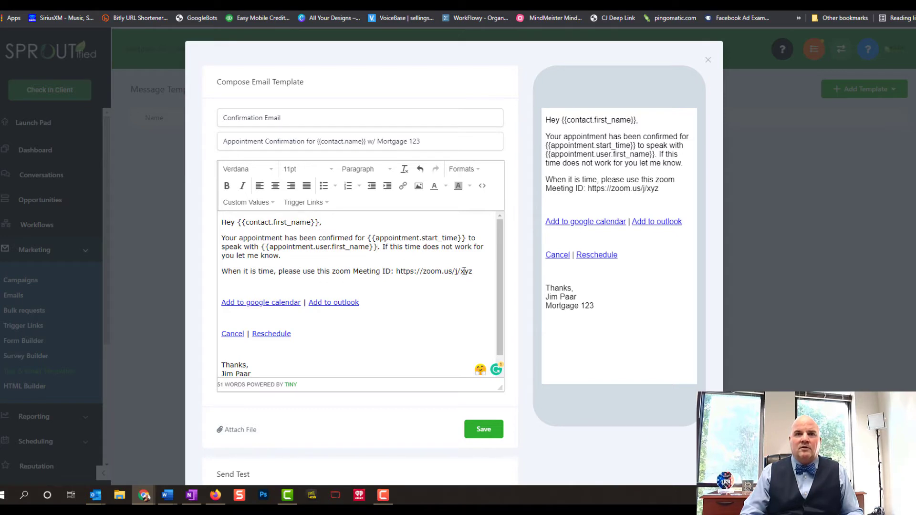
Check the zoom meeting link in the body and save the Confirmation Email template
{"action": "left_click_drag", "start_coordinate": [473, 272], "coordinate": [399, 276]}
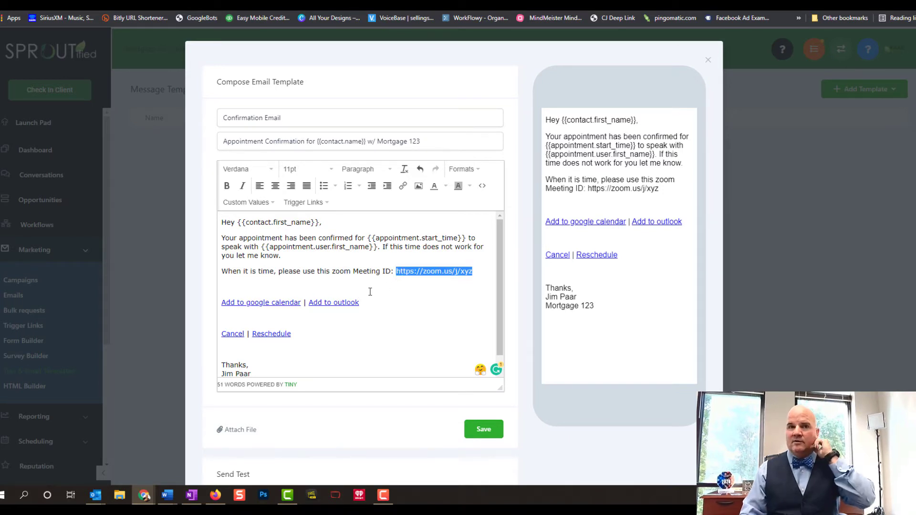
{"action": "scroll", "coordinate": [372, 310], "scroll_direction": "down", "scroll_amount": 1}
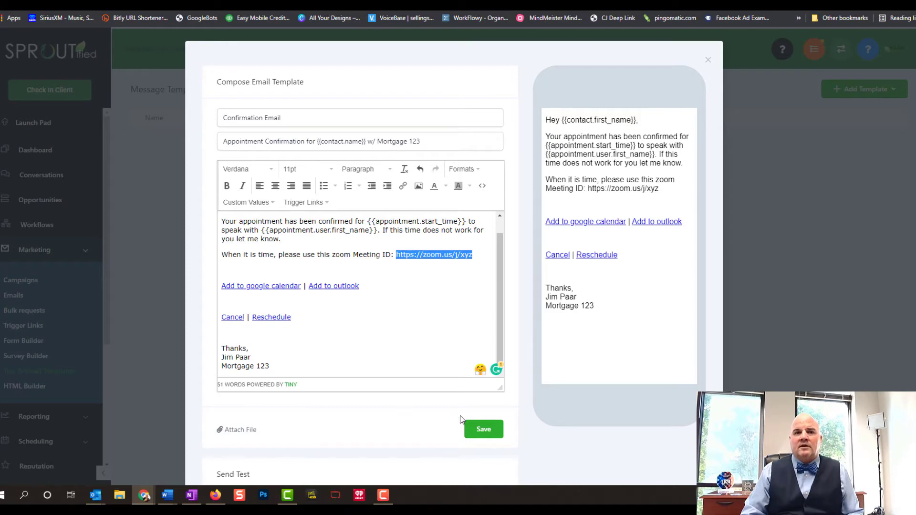
{"action": "scroll", "coordinate": [372, 405], "scroll_direction": "down", "scroll_amount": 2}
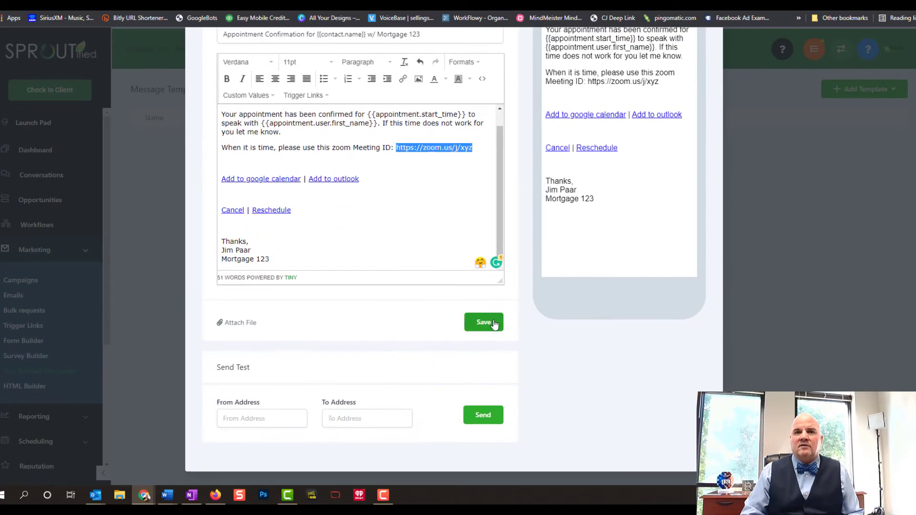
{"action": "left_click", "coordinate": [484, 323]}
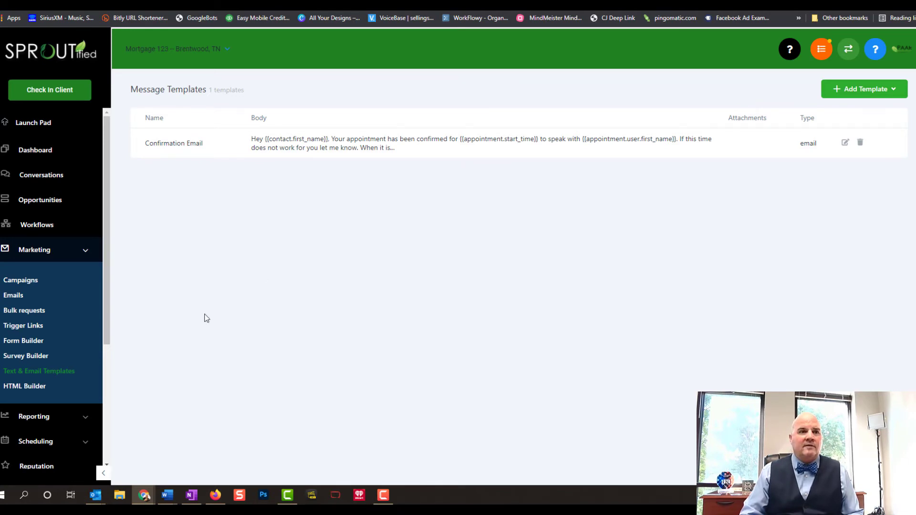
Create a new workflow from the 'Recipe - Appointment Confirmation + Reminder' template
{"action": "left_click", "coordinate": [85, 255]}
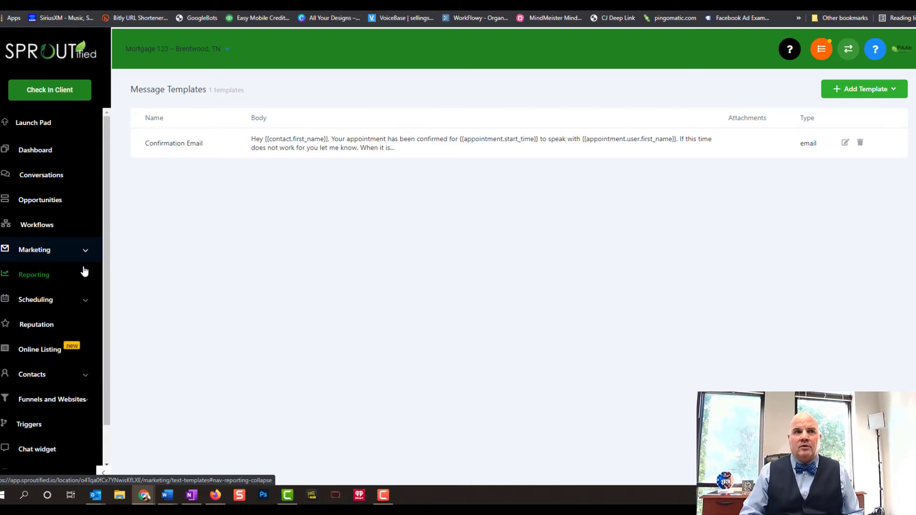
{"action": "left_click", "coordinate": [46, 225]}
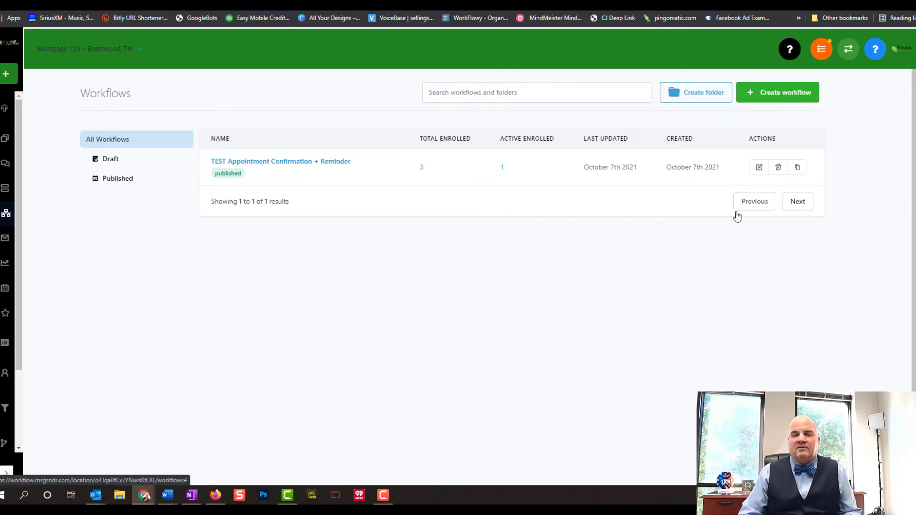
{"action": "left_click", "coordinate": [778, 92]}
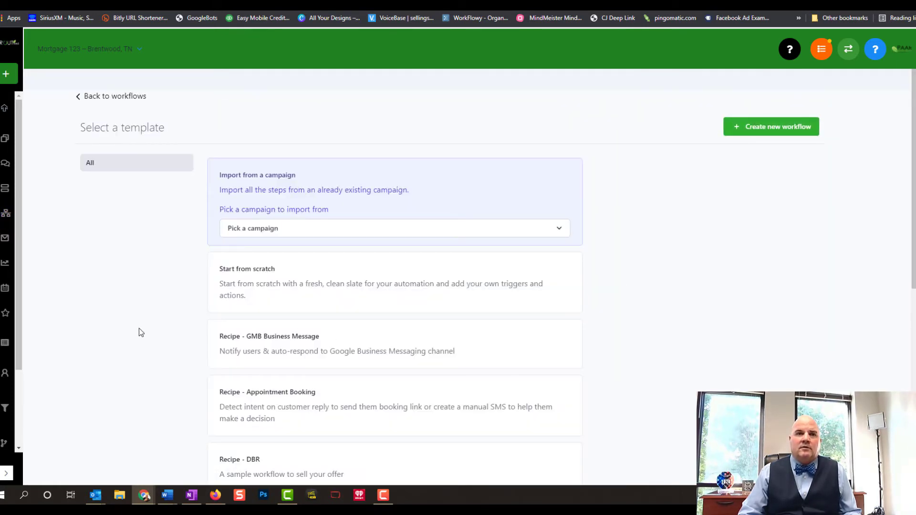
{"action": "scroll", "coordinate": [143, 329], "scroll_direction": "down", "scroll_amount": 5}
{"action": "scroll", "coordinate": [173, 328], "scroll_direction": "down", "scroll_amount": 1}
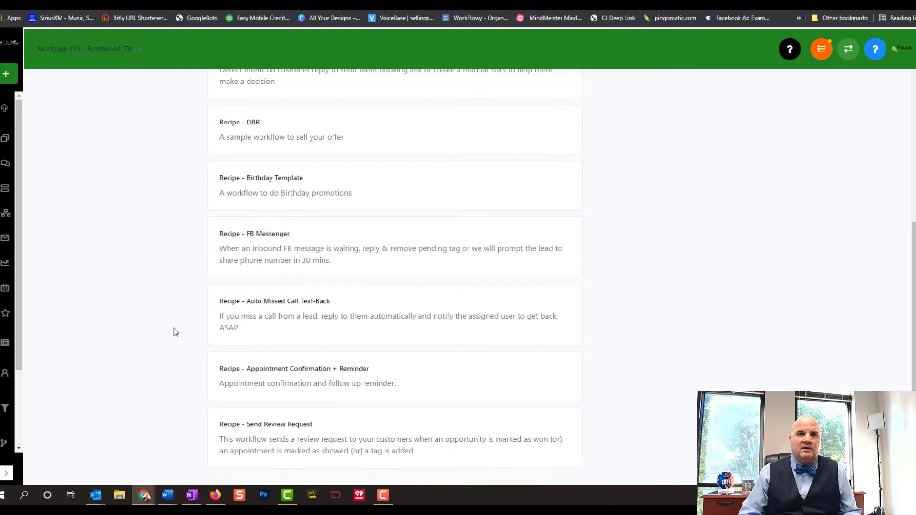
{"action": "left_click", "coordinate": [295, 372]}
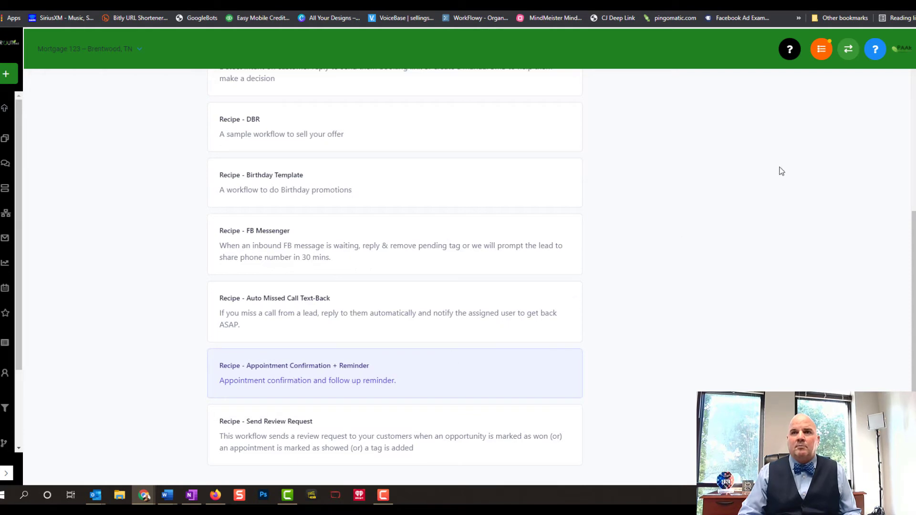
{"action": "scroll", "coordinate": [758, 187], "scroll_direction": "up", "scroll_amount": 5}
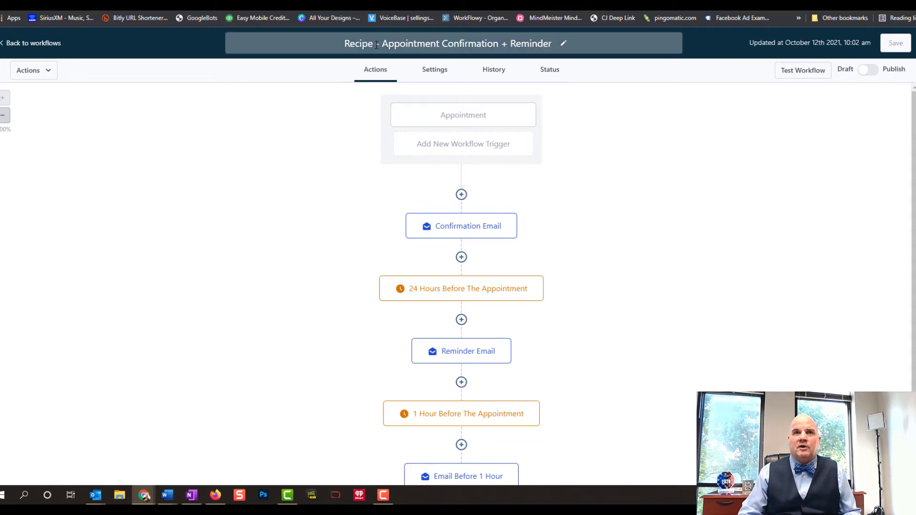
Retitle the workflow 'Test 2 - Appointment Confirmation + Reminder' and append 'Mortgage 123' to the trigger name
{"action": "left_click_drag", "start_coordinate": [377, 45], "coordinate": [320, 41]}
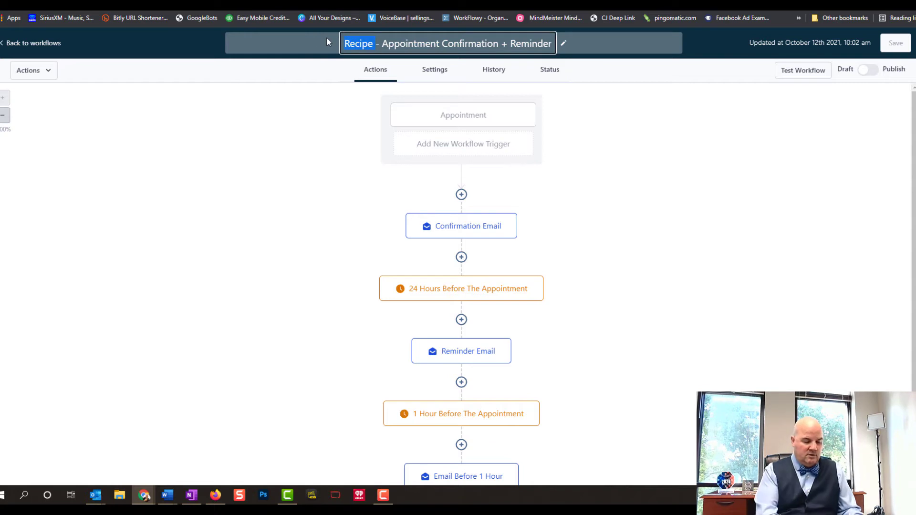
{"action": "type", "text": "Test 2"}
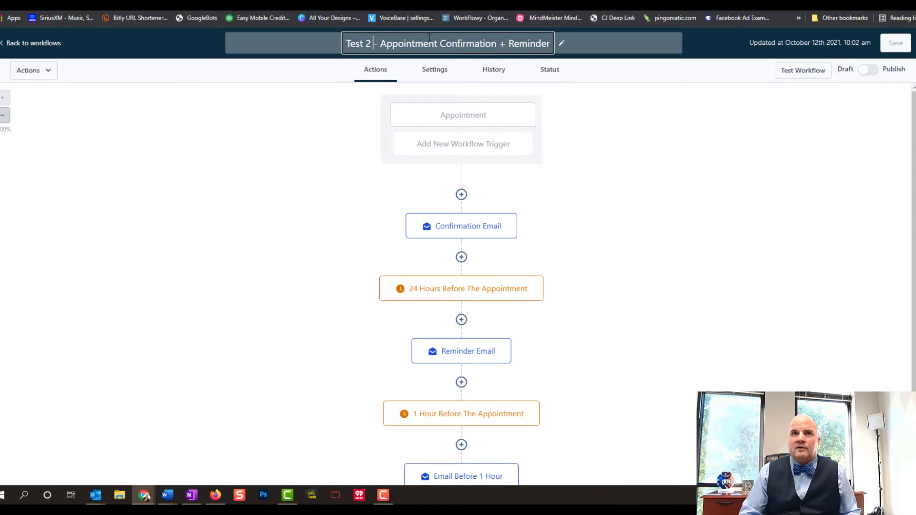
{"action": "left_click", "coordinate": [483, 119]}
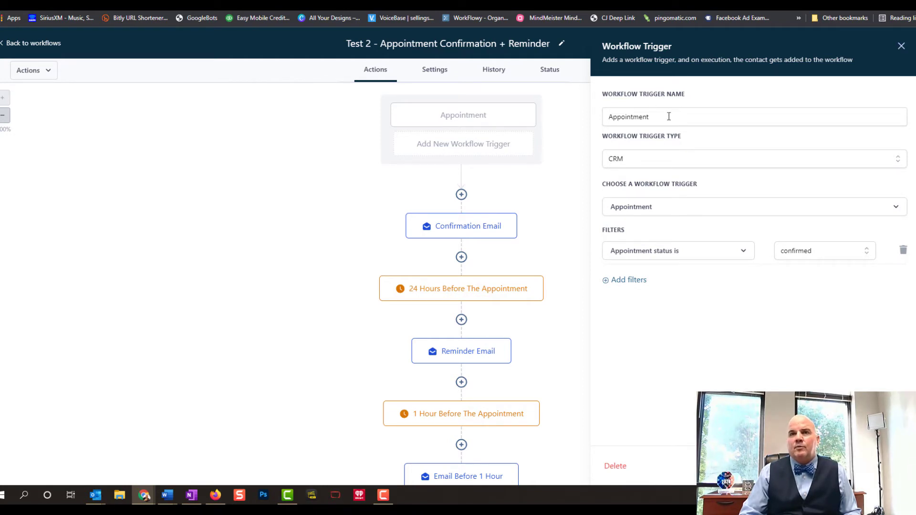
{"action": "left_click", "coordinate": [669, 116]}
{"action": "type", "text": "Mo"}
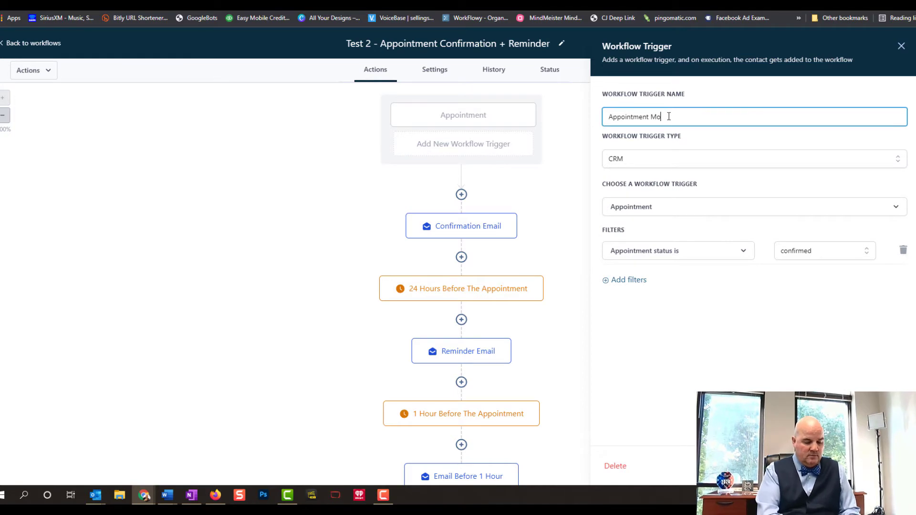
{"action": "type", "text": "rtgage 123"}
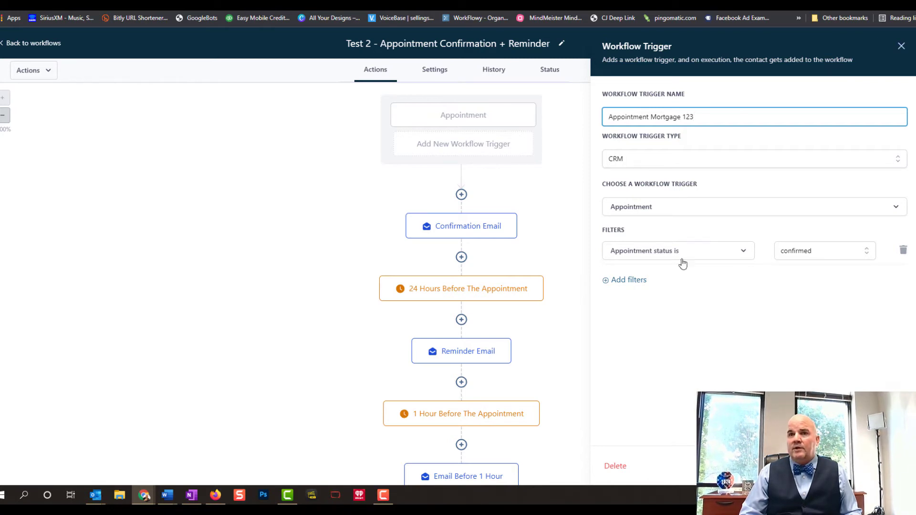
Filter the trigger to appointments in the Free Mortgage Loan Consult calendar
{"action": "left_click", "coordinate": [708, 257]}
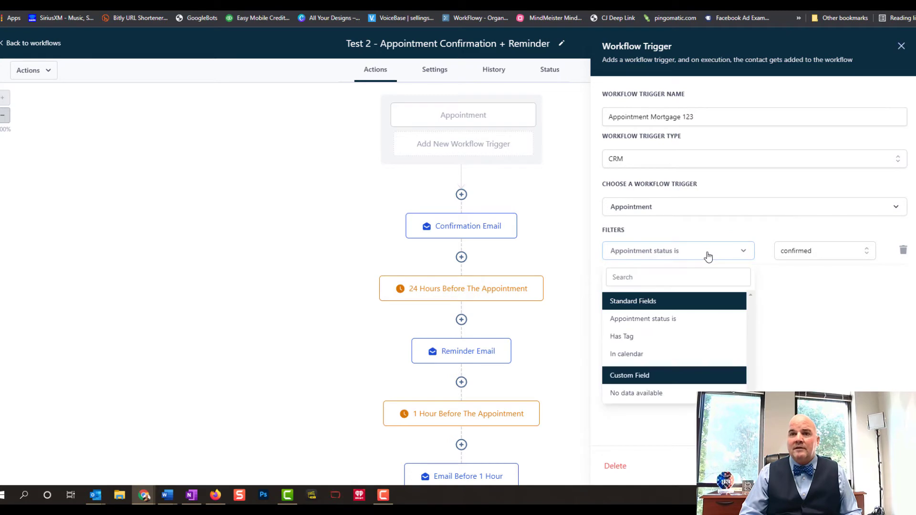
{"action": "left_click", "coordinate": [650, 360]}
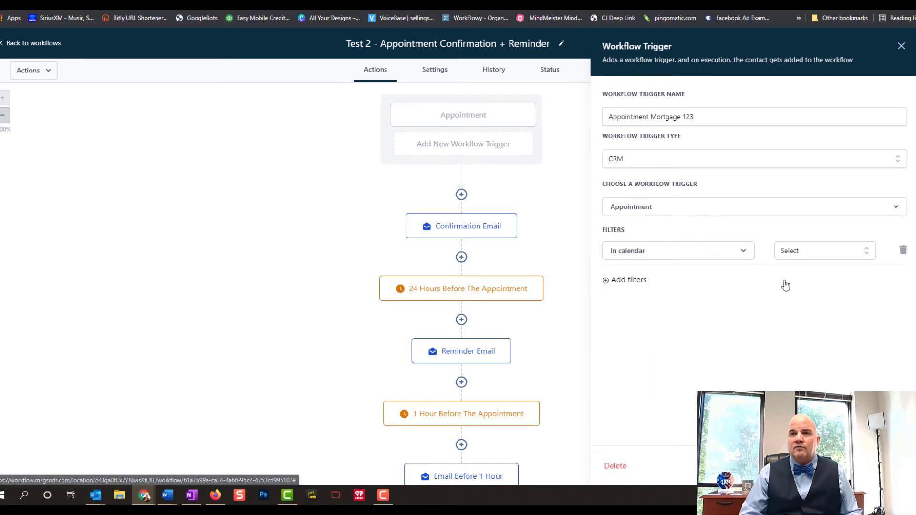
{"action": "left_click", "coordinate": [839, 255]}
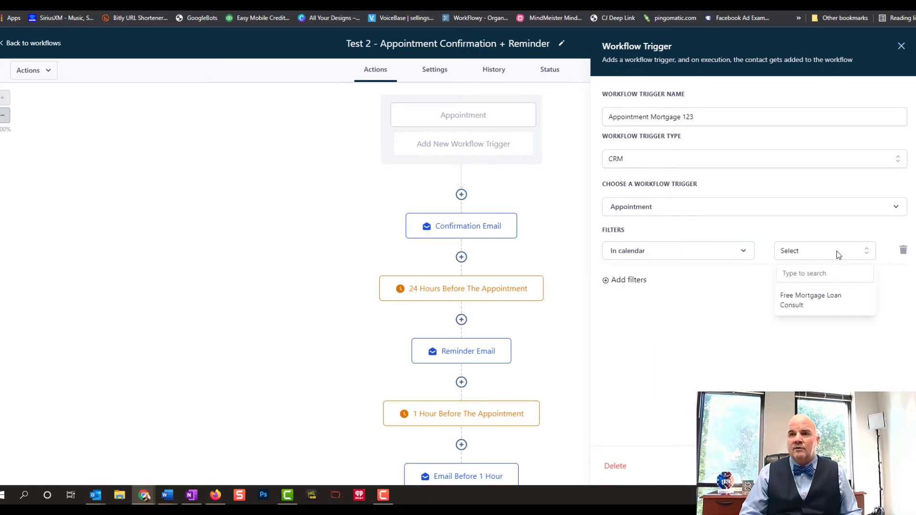
{"action": "left_click", "coordinate": [804, 304]}
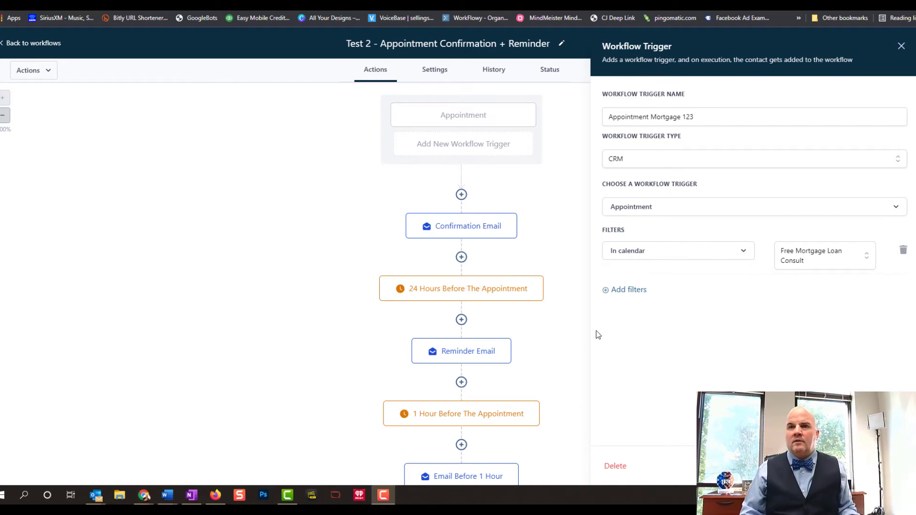
Add an 'Appointment status is confirmed' filter and save the trigger settings
{"action": "left_click", "coordinate": [628, 290]}
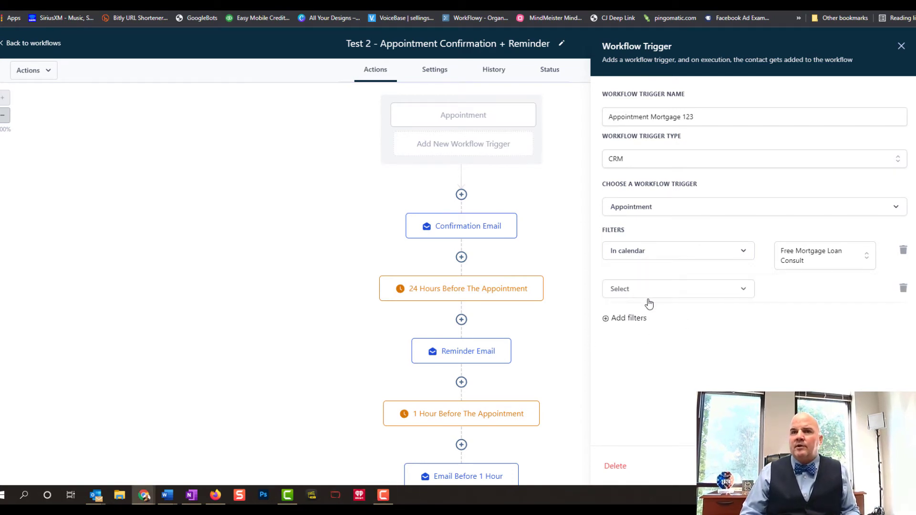
{"action": "left_click", "coordinate": [721, 293]}
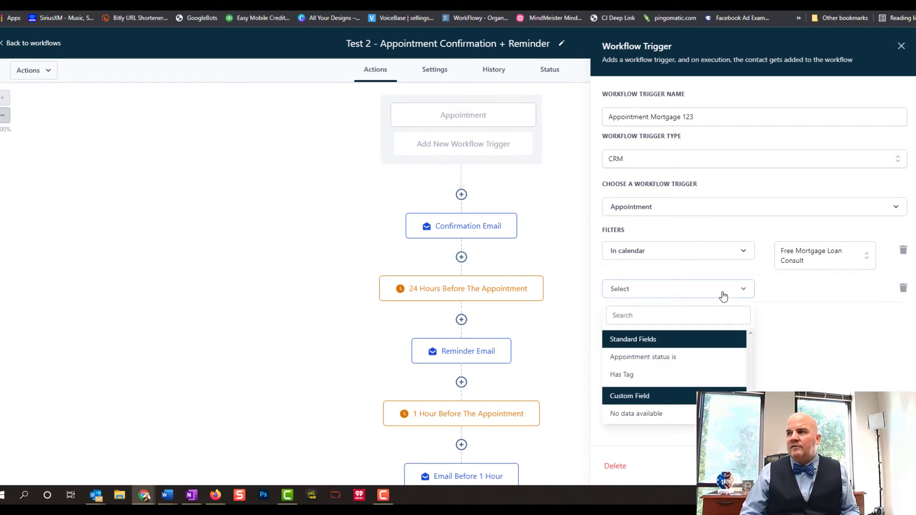
{"action": "left_click", "coordinate": [655, 356]}
{"action": "left_click", "coordinate": [810, 290]}
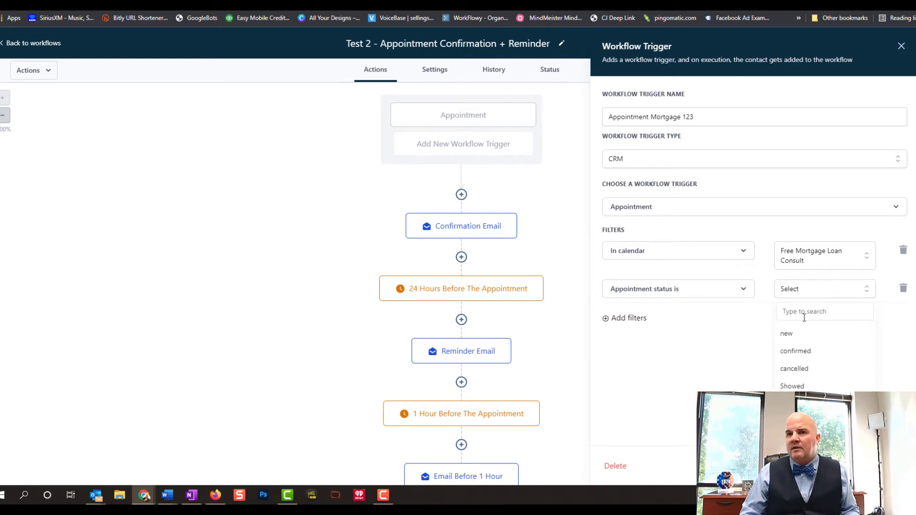
{"action": "left_click", "coordinate": [801, 352]}
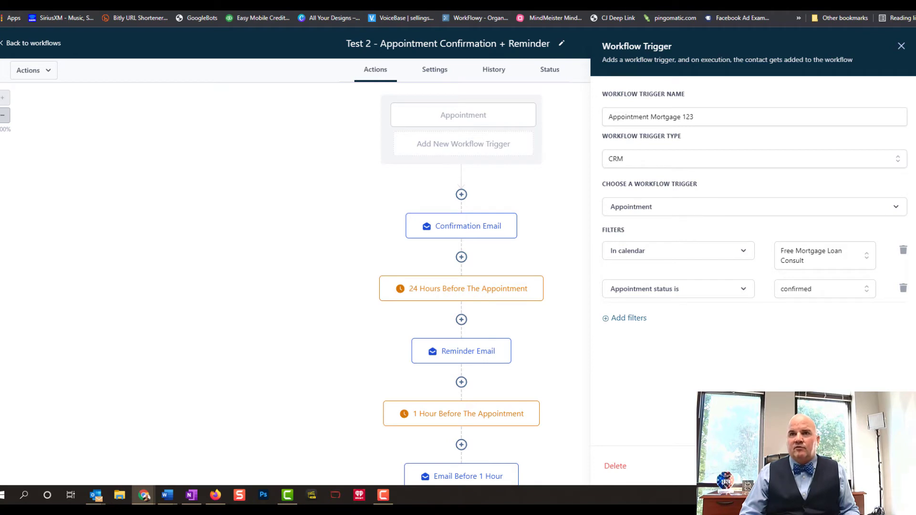
{"action": "left_click", "coordinate": [881, 466]}
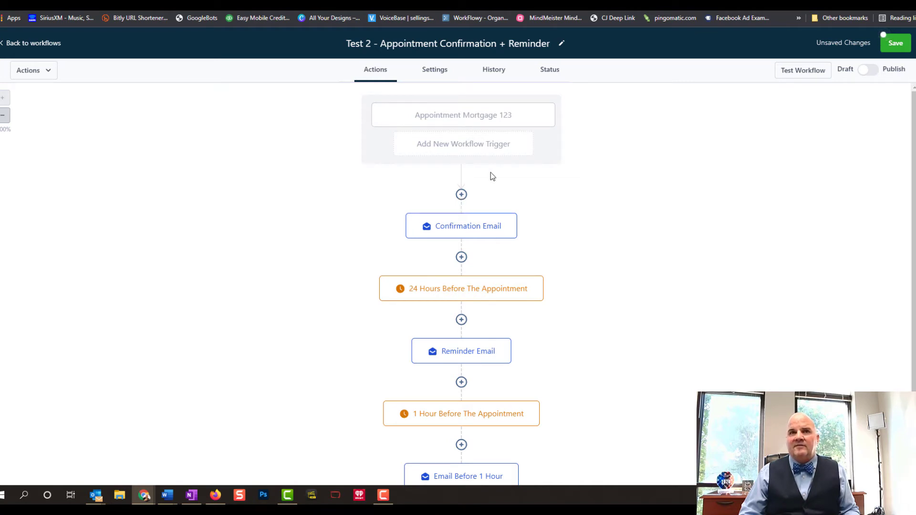
Insert a Create Opportunity action after the trigger in New Lead Pipeline's Booking Confirmed stage
{"action": "left_click", "coordinate": [461, 195]}
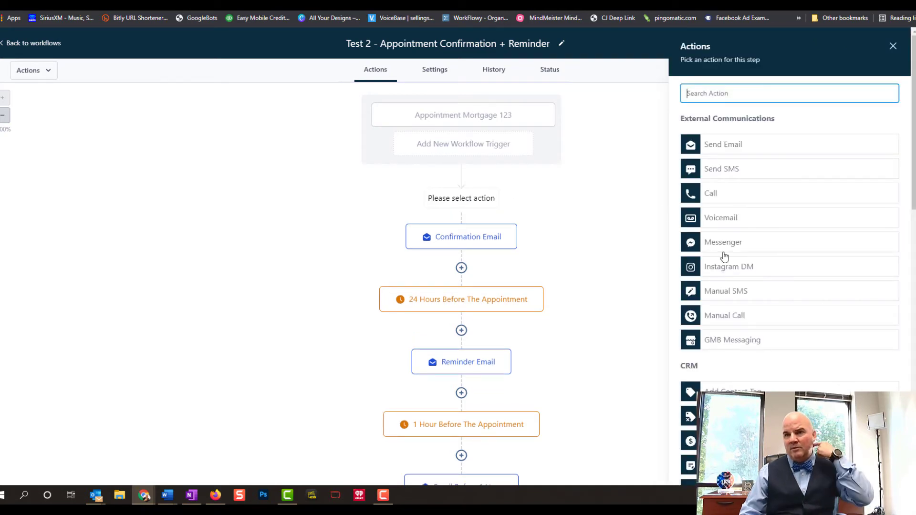
{"action": "left_click", "coordinate": [716, 440]}
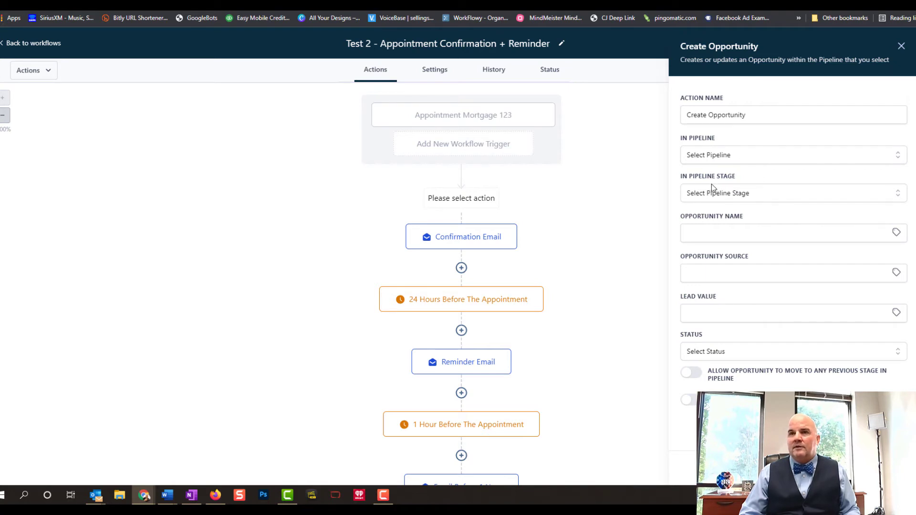
{"action": "left_click", "coordinate": [710, 158]}
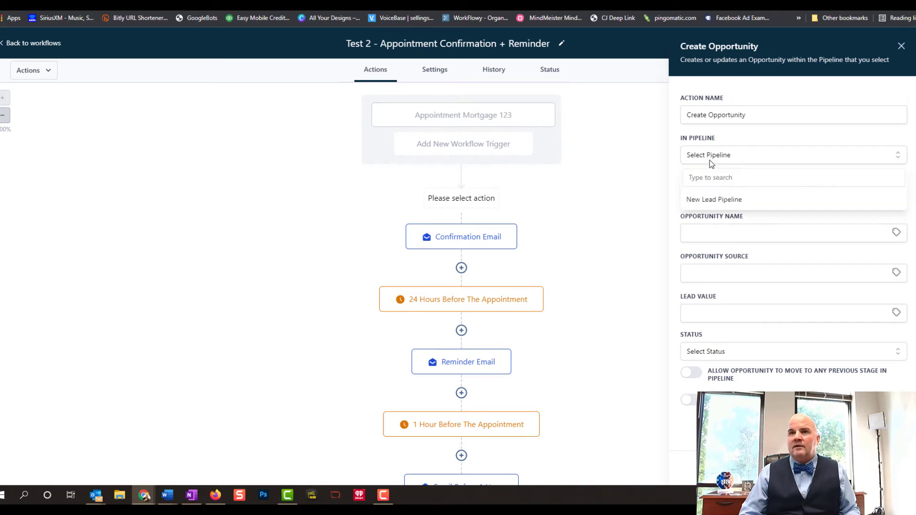
{"action": "left_click", "coordinate": [723, 201]}
{"action": "left_click", "coordinate": [712, 189]}
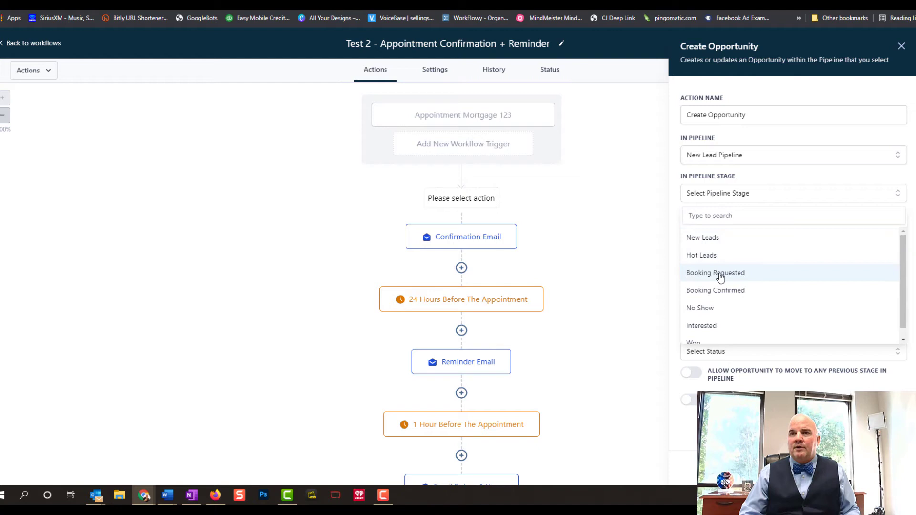
{"action": "left_click", "coordinate": [724, 292]}
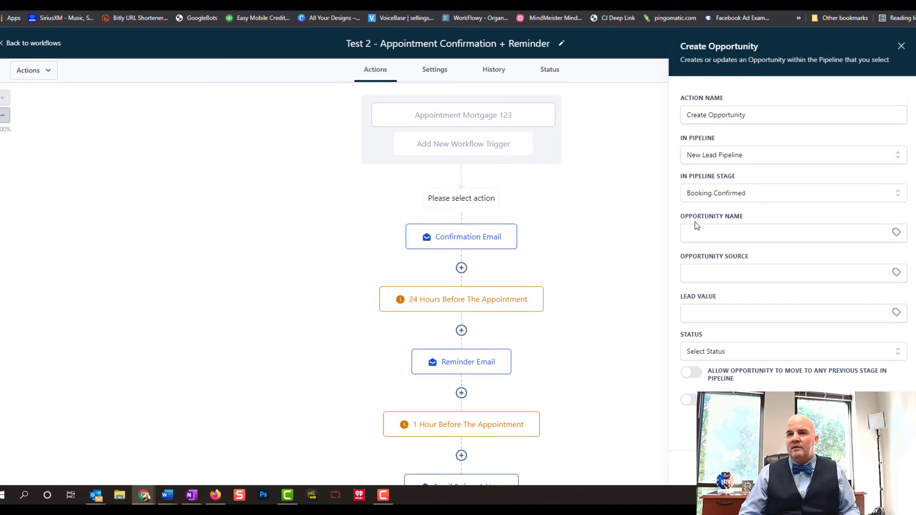
Set source Website and status open, allow moving to previous stages, and save the action
{"action": "left_click", "coordinate": [703, 277]}
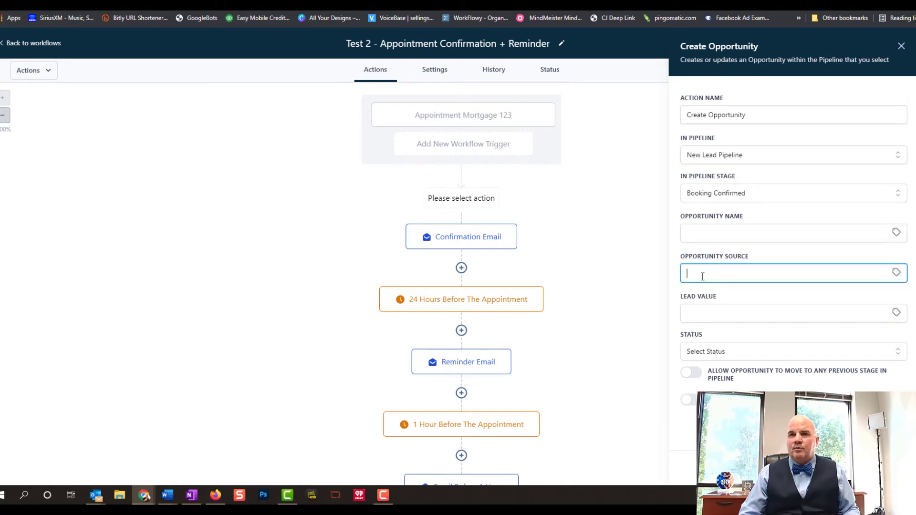
{"action": "type", "text": "Website"}
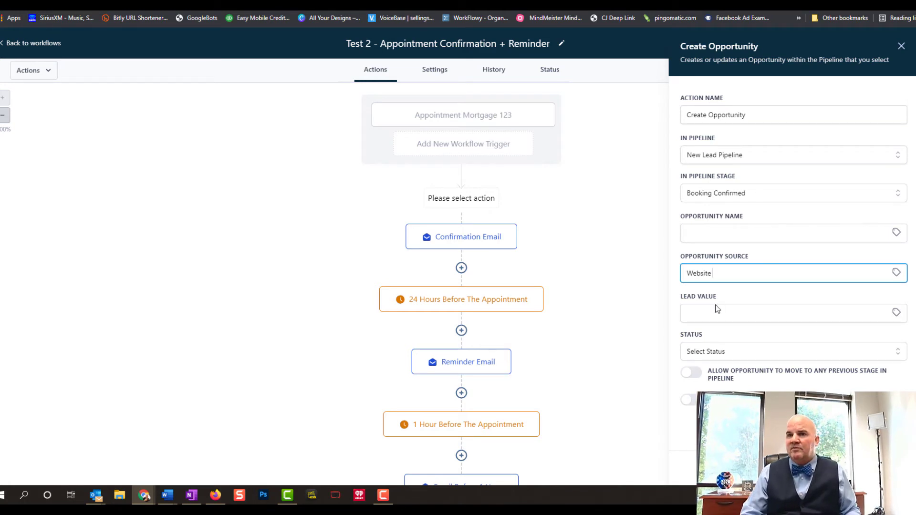
{"action": "left_click", "coordinate": [712, 318]}
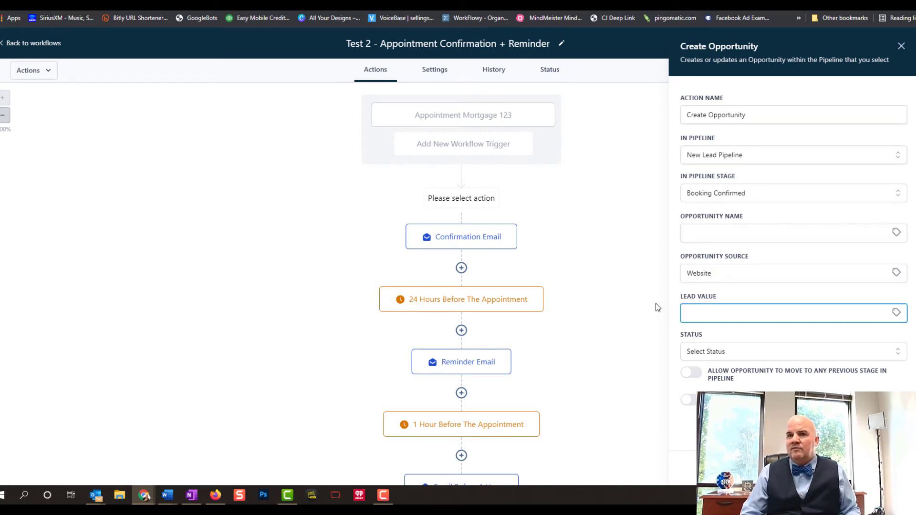
{"action": "left_click", "coordinate": [655, 305]}
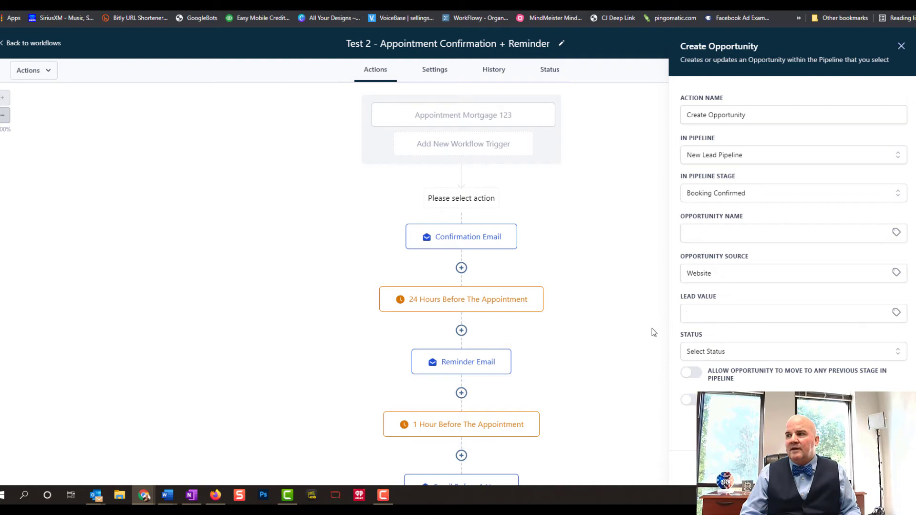
{"action": "left_click", "coordinate": [697, 355]}
{"action": "left_click", "coordinate": [700, 375]}
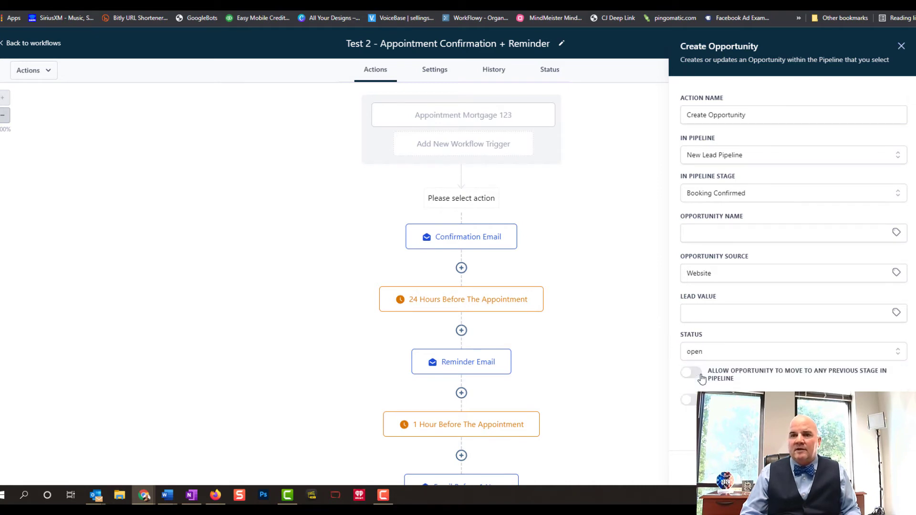
{"action": "left_click", "coordinate": [701, 376]}
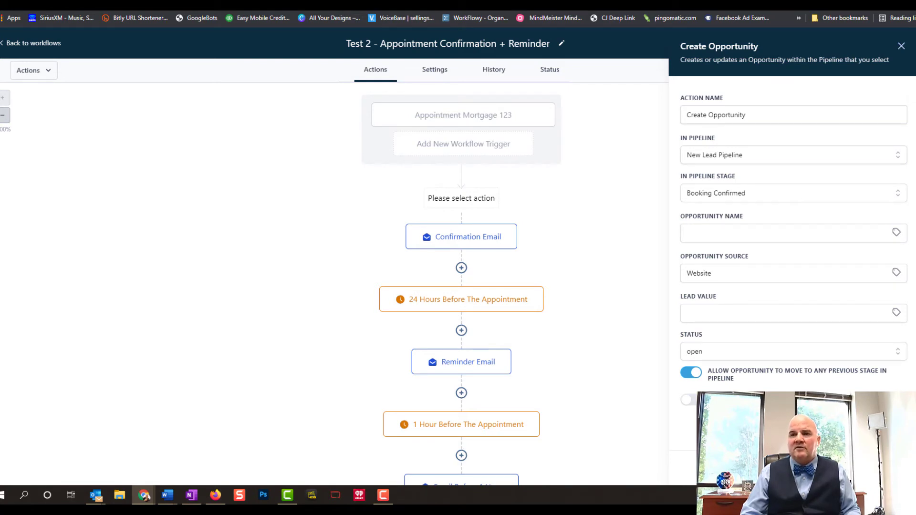
{"action": "left_click", "coordinate": [883, 467]}
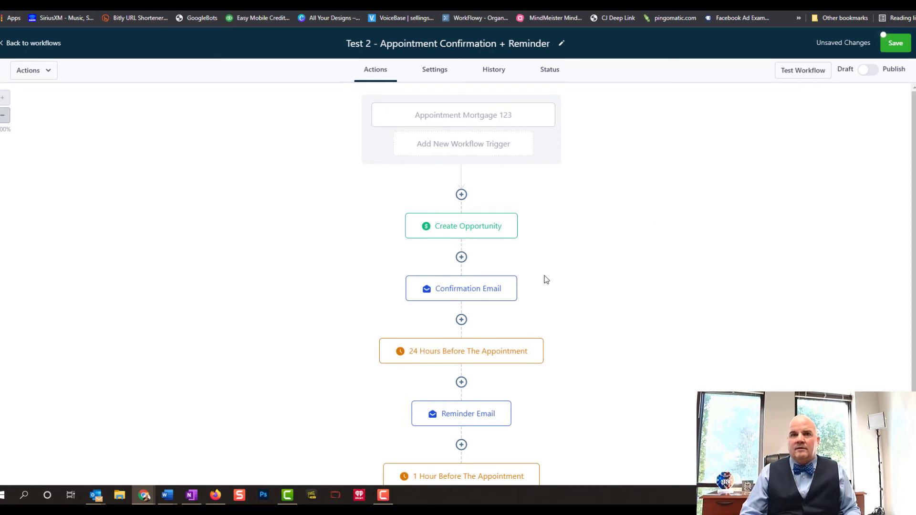
Fill in the Confirmation Email's sender e-mail address from the suggested addresses
{"action": "left_click", "coordinate": [474, 293]}
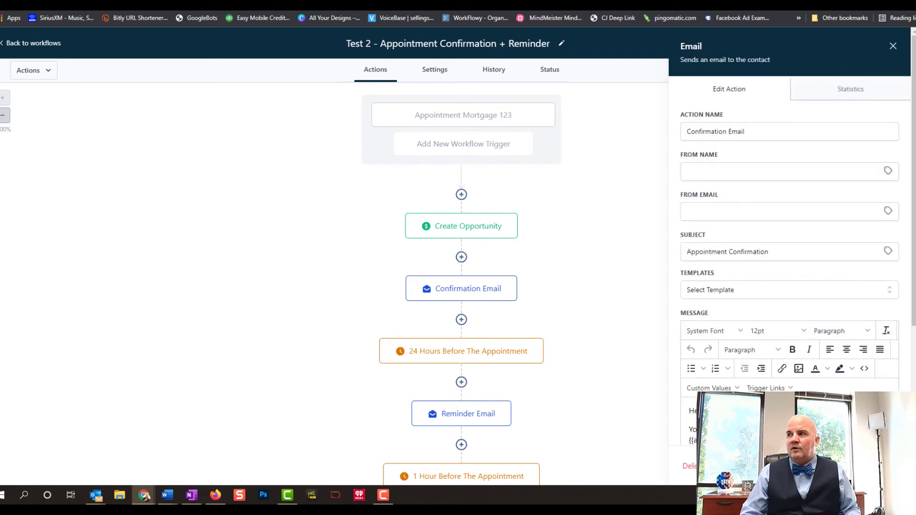
{"action": "left_click", "coordinate": [711, 169]}
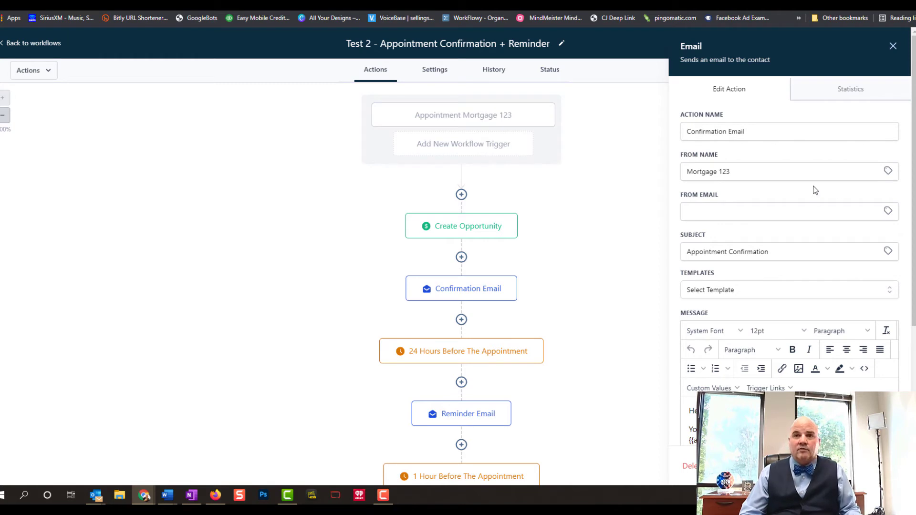
{"action": "left_click", "coordinate": [697, 212]}
{"action": "left_click", "coordinate": [749, 264]}
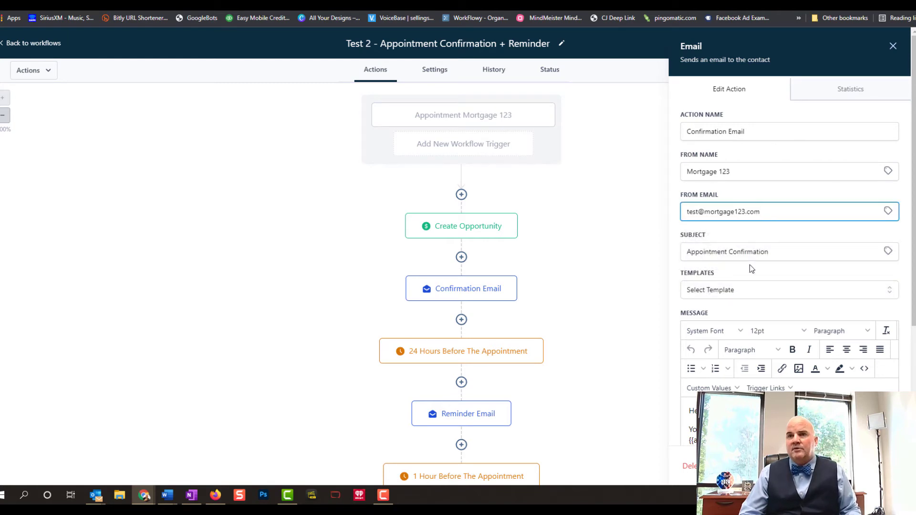
Append the contact's Full Name custom value to the email subject
{"action": "left_click", "coordinate": [836, 255]}
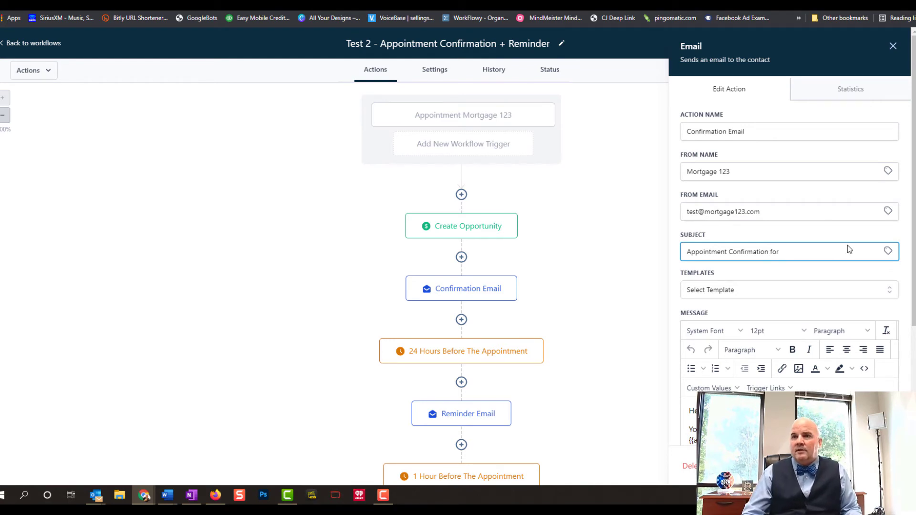
{"action": "left_click", "coordinate": [888, 251]}
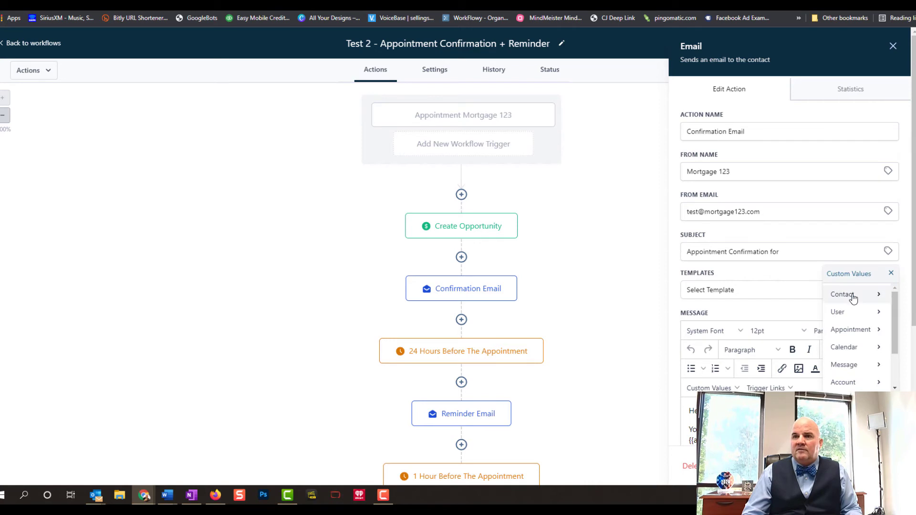
{"action": "left_click", "coordinate": [853, 298]}
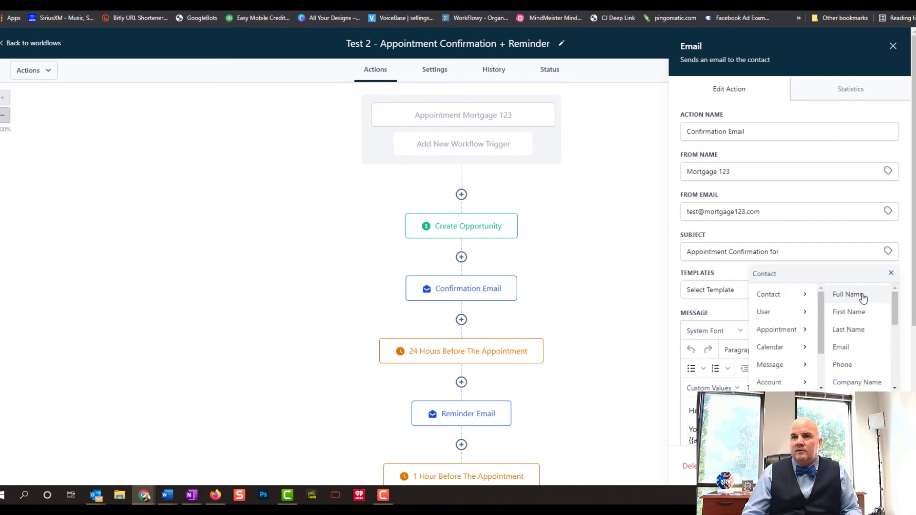
{"action": "left_click", "coordinate": [848, 295]}
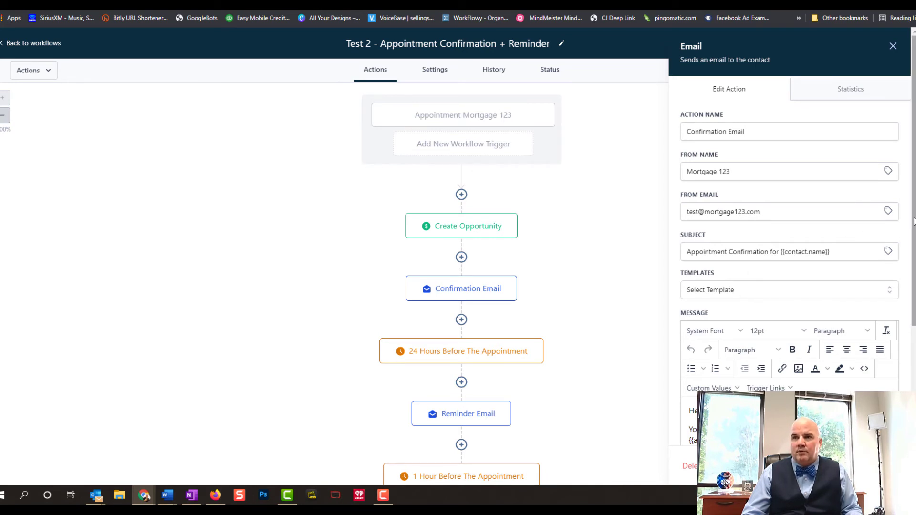
Apply the saved Confirmation Email template to the message body
{"action": "left_click_drag", "start_coordinate": [915, 222], "coordinate": [915, 264]}
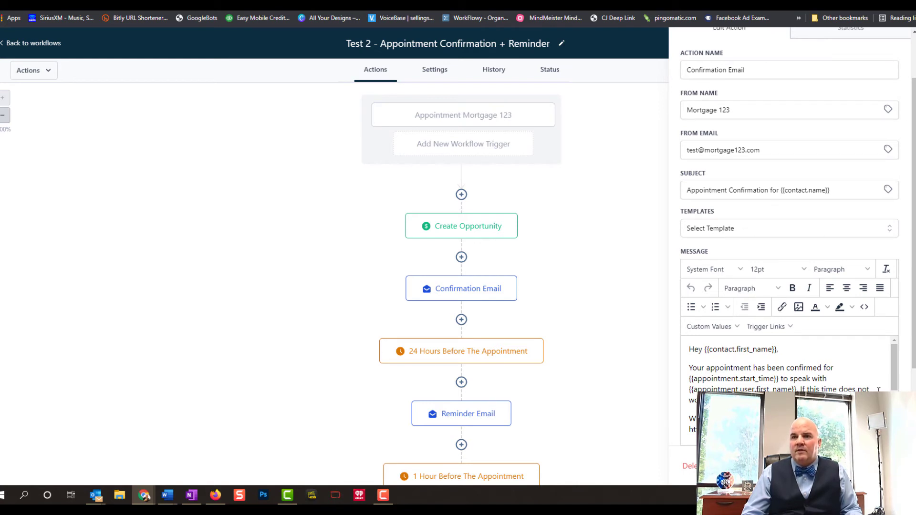
{"action": "mouse_move", "coordinate": [893, 351]}
{"action": "left_mouse_down"}
{"action": "mouse_move", "coordinate": [895, 420]}
{"action": "mouse_move", "coordinate": [891, 351]}
{"action": "left_mouse_up"}
{"action": "left_click", "coordinate": [741, 232]}
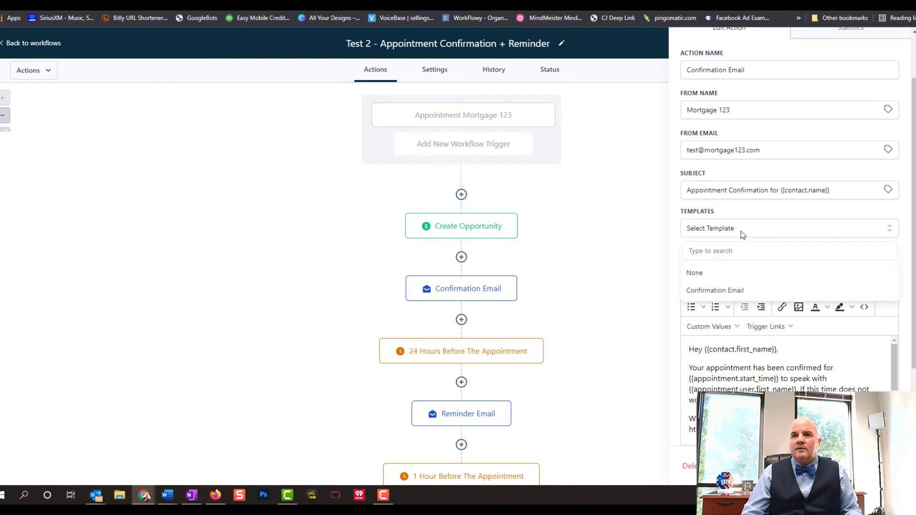
{"action": "left_click", "coordinate": [733, 291]}
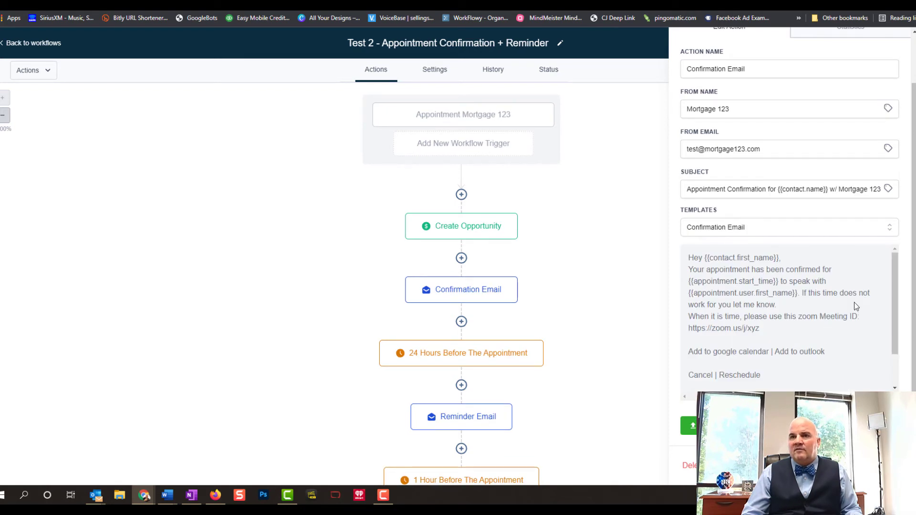
{"action": "left_click_drag", "start_coordinate": [894, 291], "coordinate": [890, 365]}
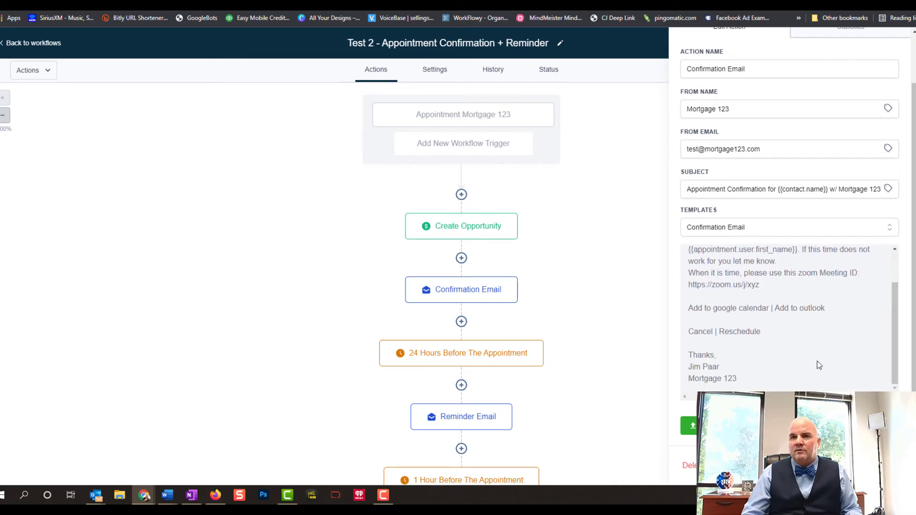
{"action": "scroll", "coordinate": [817, 371], "scroll_direction": "down", "scroll_amount": 1}
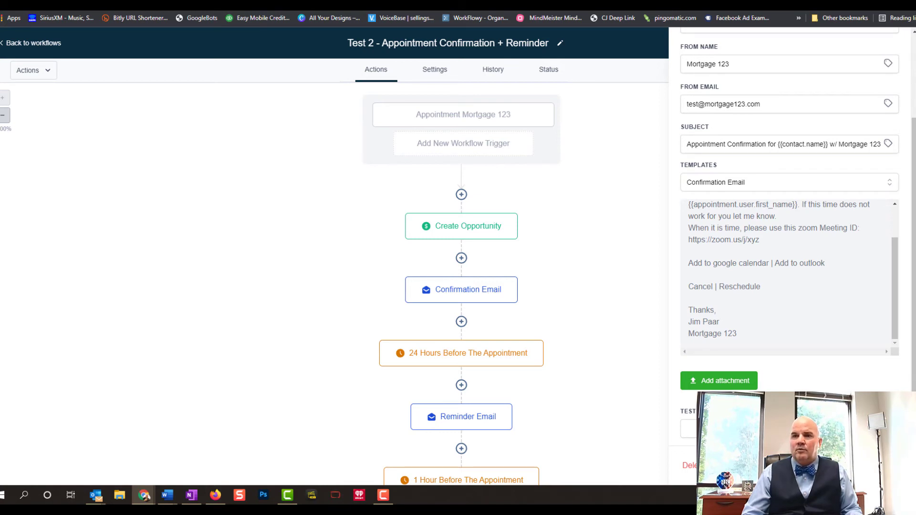
Close the email settings and review the 24 Hours Before The Appointment wait step
{"action": "left_click", "coordinate": [878, 465]}
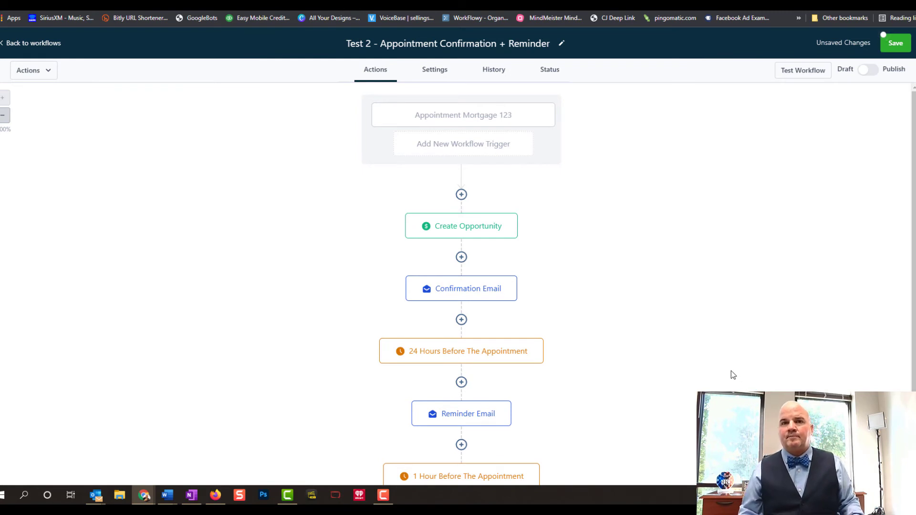
{"action": "scroll", "coordinate": [725, 374], "scroll_direction": "down", "scroll_amount": 3}
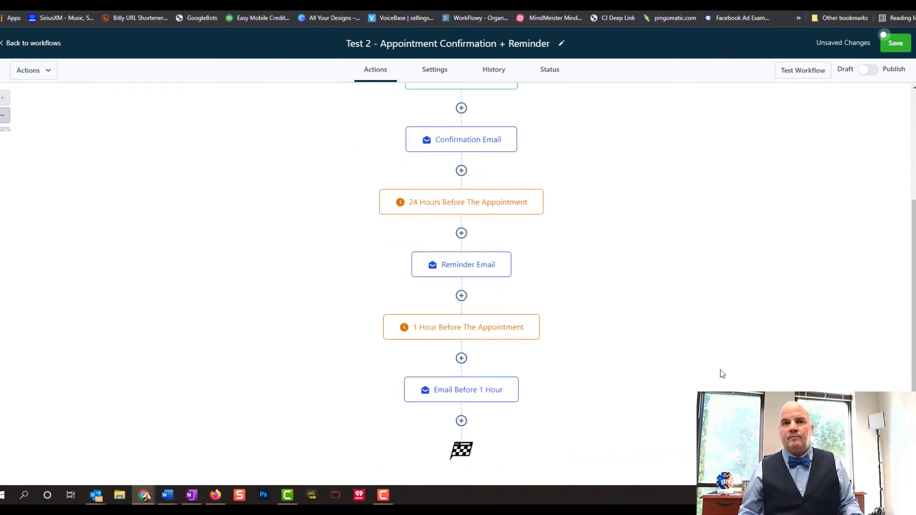
{"action": "left_click", "coordinate": [498, 202]}
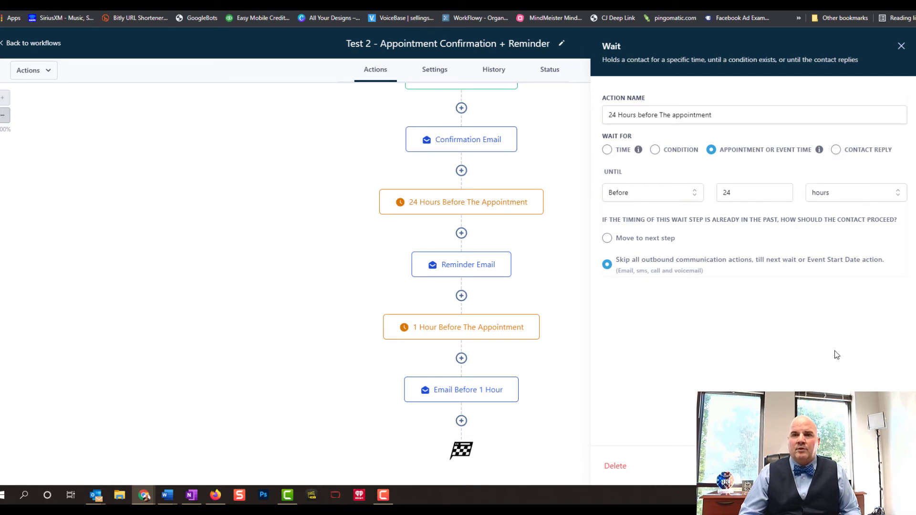
{"action": "left_click", "coordinate": [901, 46]}
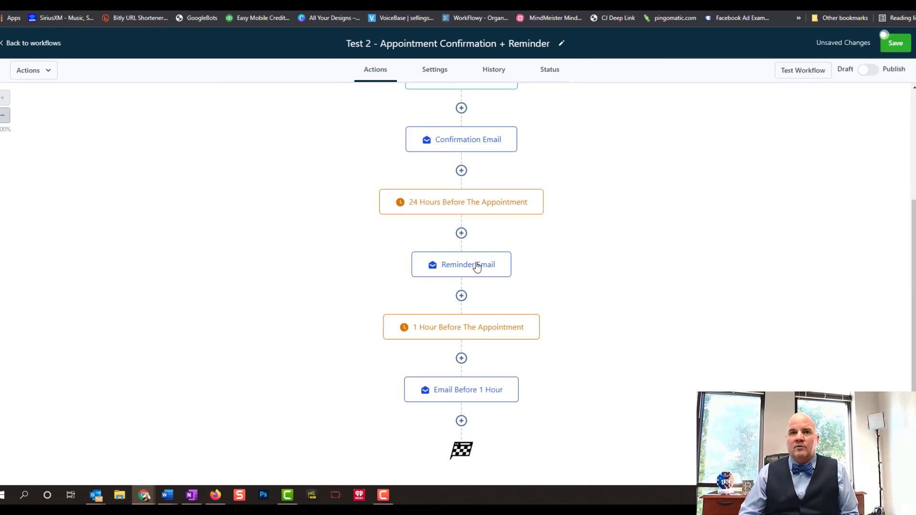
Set the Reminder Email's From Name to Mortgage 123 and fill in the suggested sender e-mail
{"action": "left_click", "coordinate": [501, 266]}
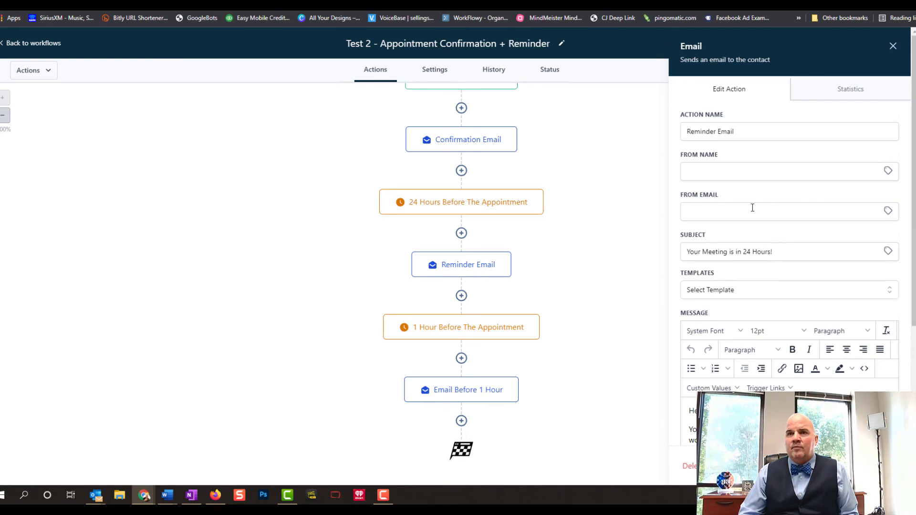
{"action": "left_click", "coordinate": [711, 177]}
{"action": "type", "text": "Mo"}
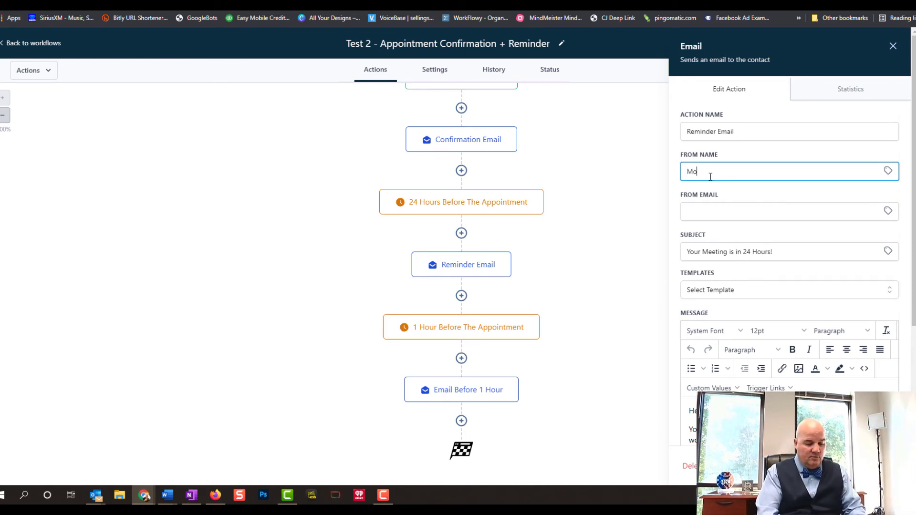
{"action": "type", "text": "rtgage 123"}
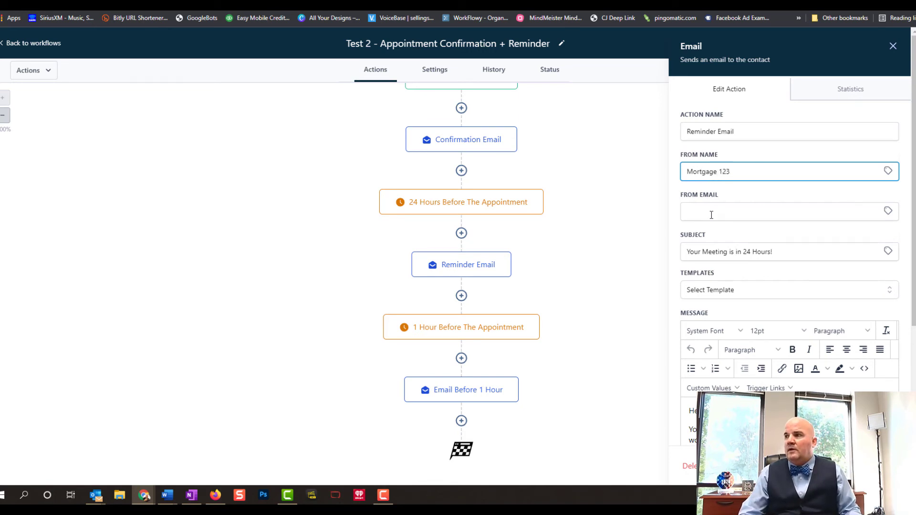
{"action": "left_click", "coordinate": [711, 214]}
{"action": "key", "text": "ctrl+v"}
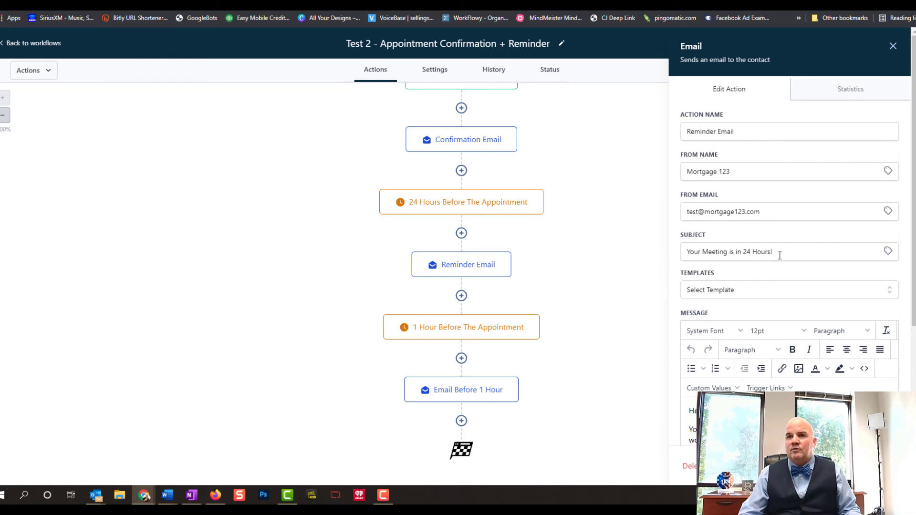
{"action": "scroll", "coordinate": [849, 368], "scroll_direction": "down", "scroll_amount": 3}
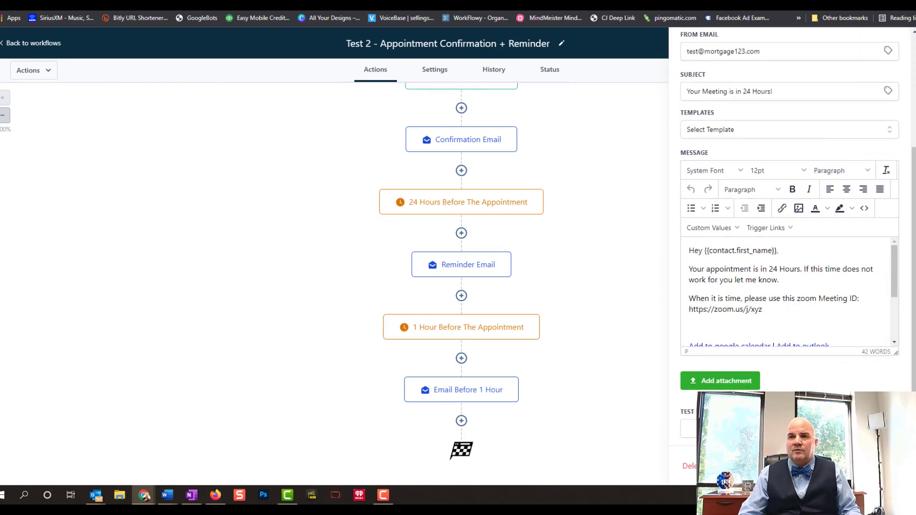
{"action": "scroll", "coordinate": [812, 320], "scroll_direction": "down", "scroll_amount": 2}
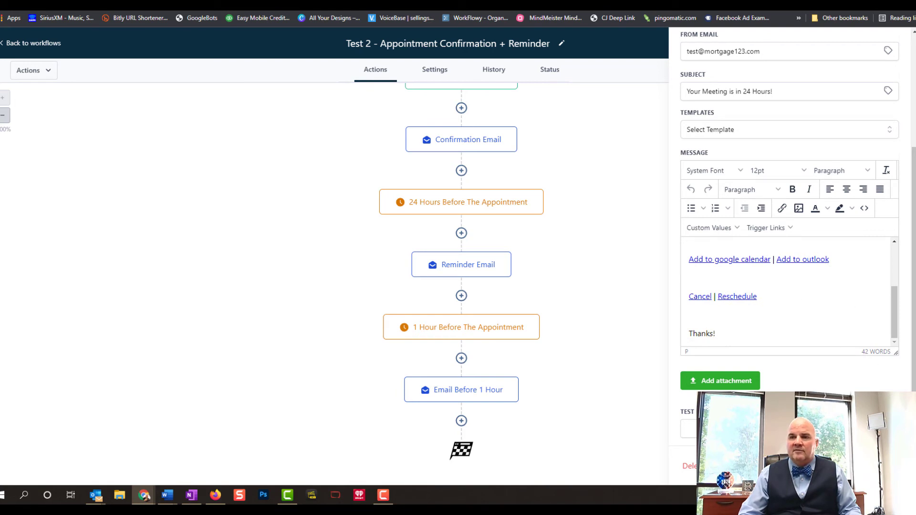
{"action": "left_click", "coordinate": [492, 351]}
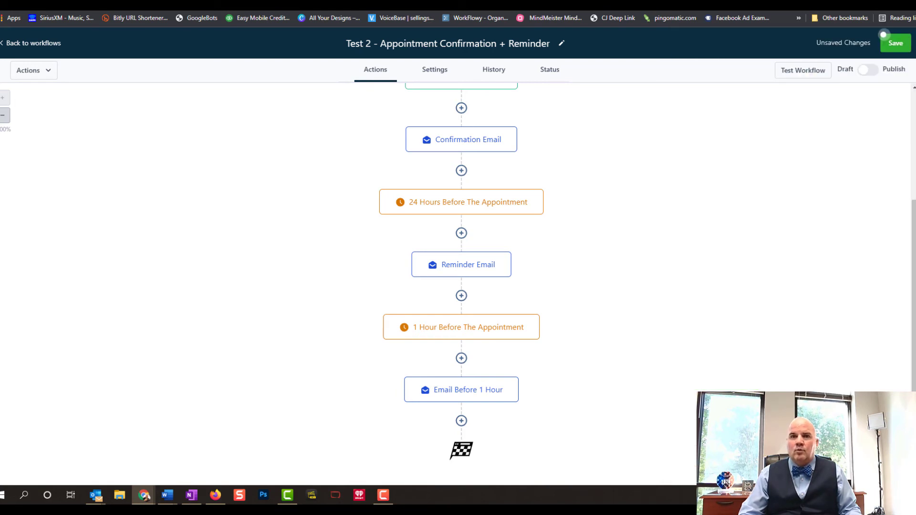
Review the 1 Hour Before The Appointment wait, then add an SMS action after Email Before 1 Hour
{"action": "left_click", "coordinate": [496, 333]}
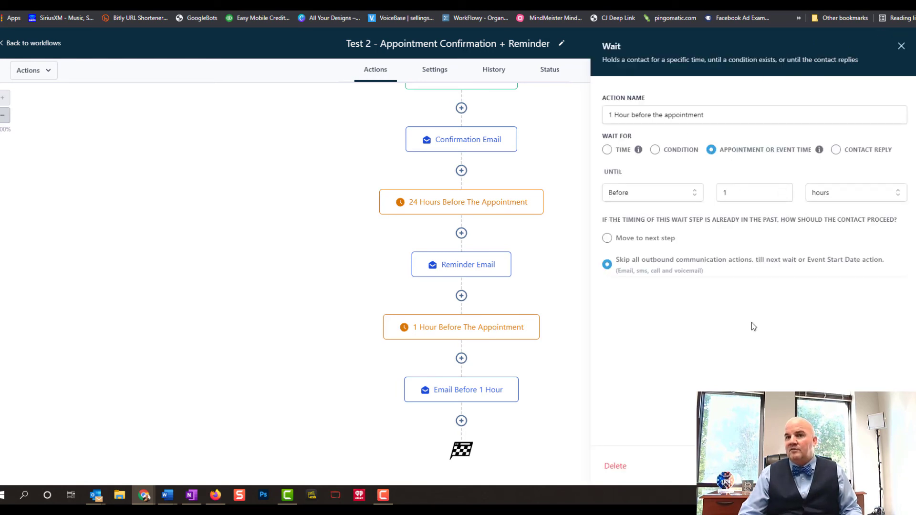
{"action": "left_click", "coordinate": [859, 467]}
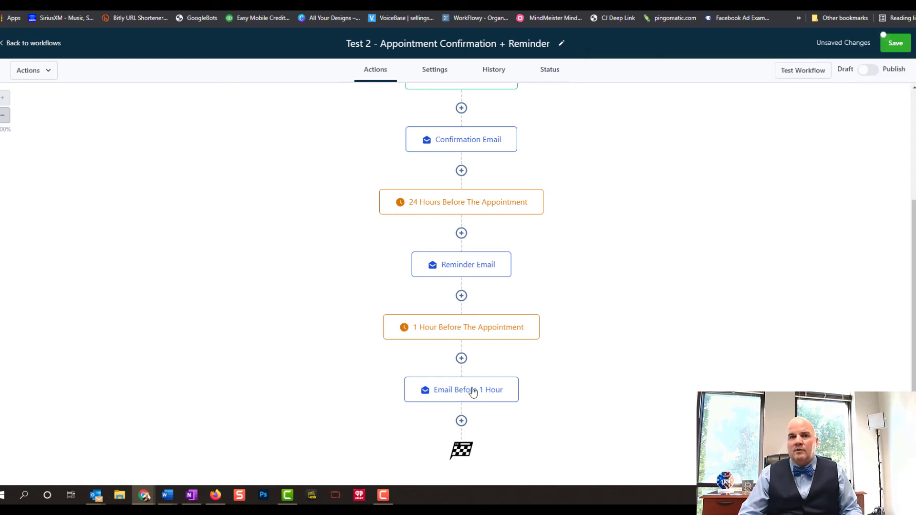
{"action": "left_click", "coordinate": [461, 421]}
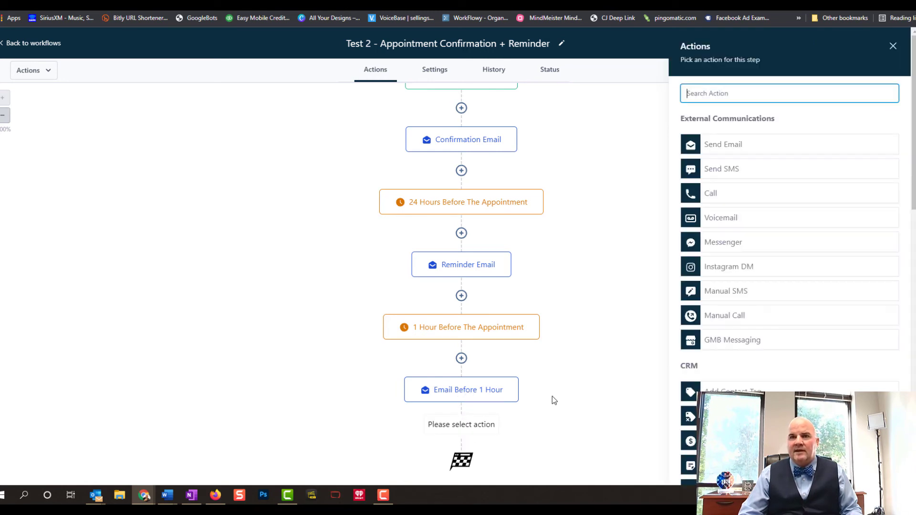
{"action": "left_click", "coordinate": [726, 170]}
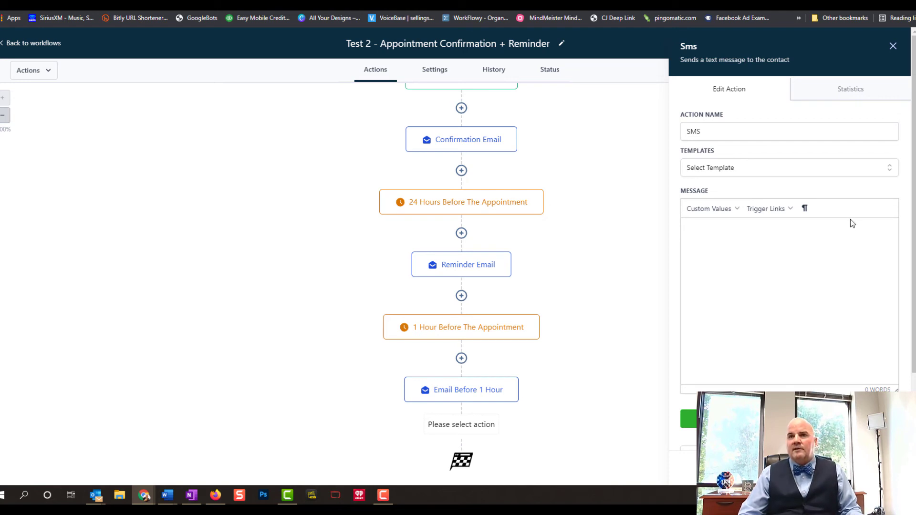
Paste the SMS text, replace 'Now' with 'starting in 1 Hour', and save the action
{"action": "type", "text": "Hey {{contact.first_name}}, Your appointment is Now! Please use this zoom Meeting ID: https://zoom.us/j/xyz  Add to google calendar | Add to outlook  Cancel | Reschedule  Thanks!"}
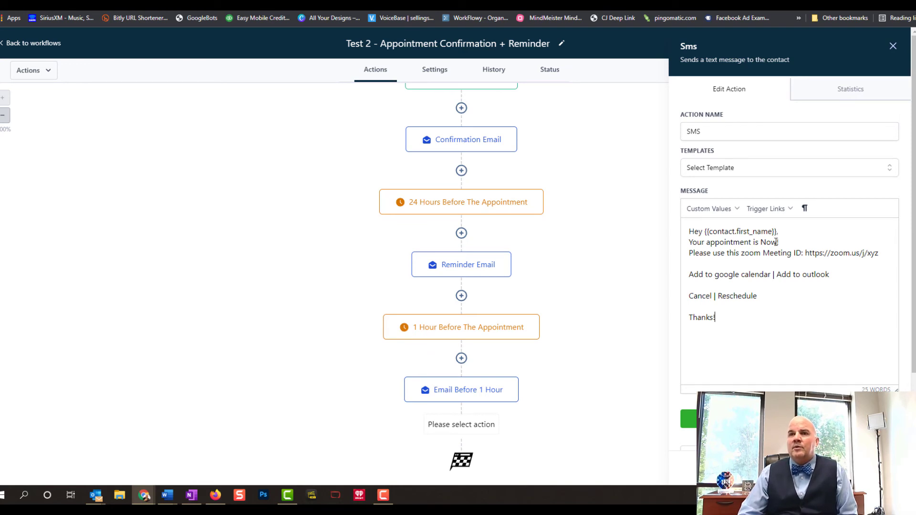
{"action": "left_click_drag", "start_coordinate": [779, 243], "coordinate": [767, 242]}
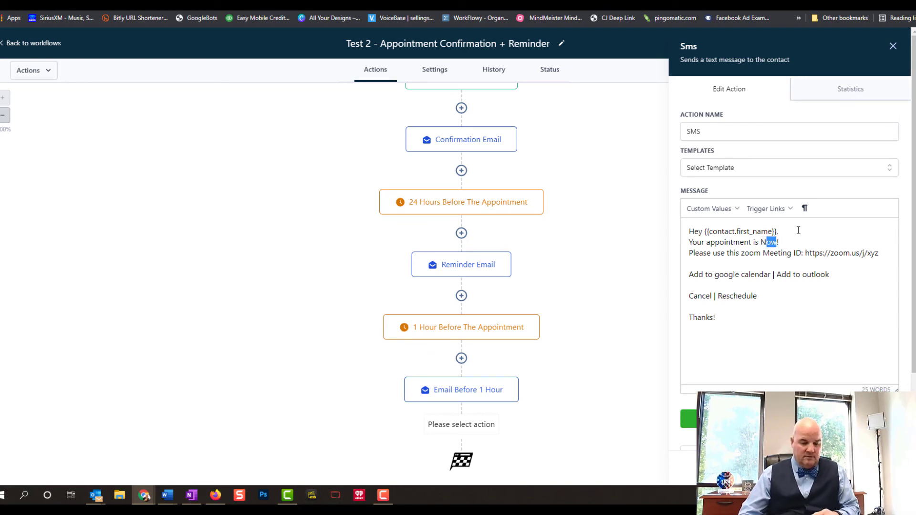
{"action": "key", "text": "BackSpace"}
{"action": "key", "text": "BackSpace"}
{"action": "type", "text": "starting i"}
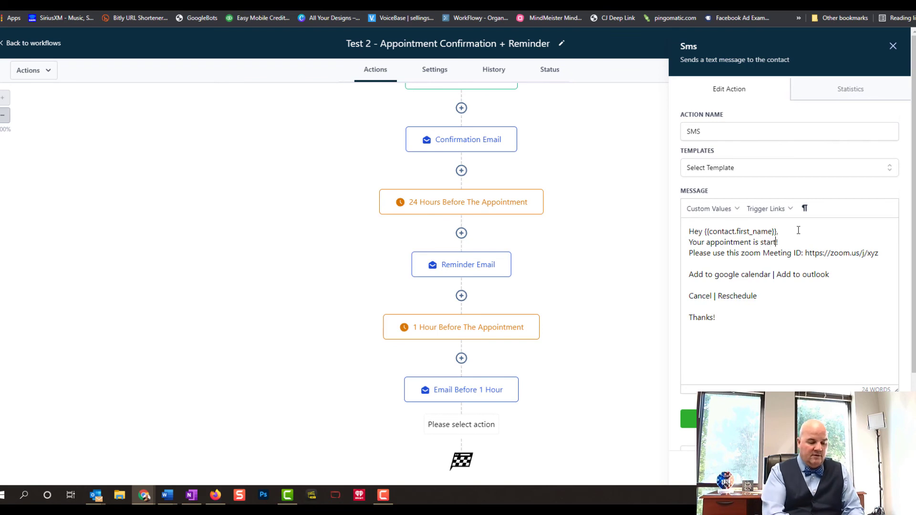
{"action": "type", "text": "n 1 Hour"}
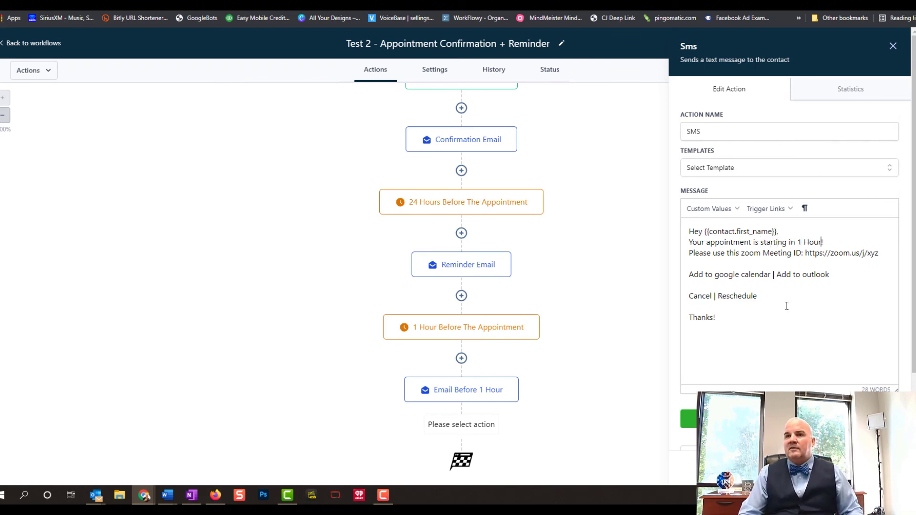
{"action": "left_click", "coordinate": [689, 419]}
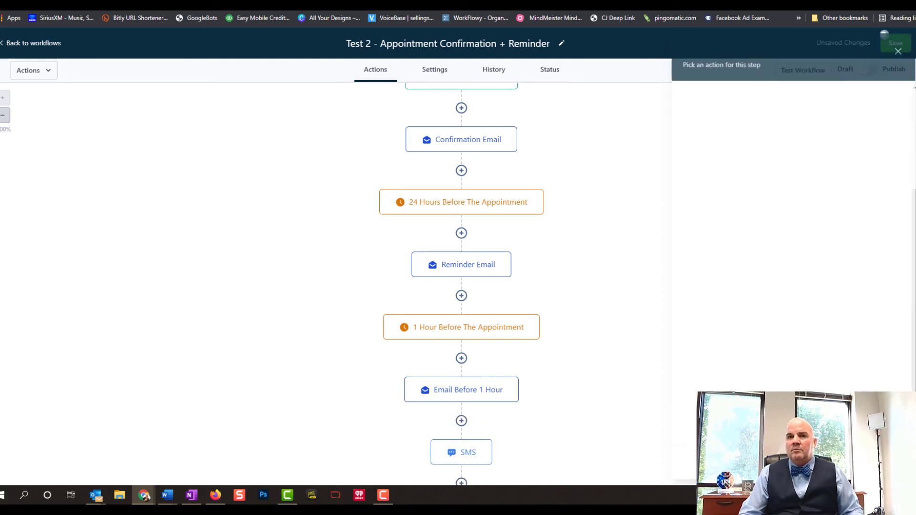
Switch the workflow from Draft to Publish, save it, and dismiss the Saved notice
{"action": "scroll", "coordinate": [591, 384], "scroll_direction": "down", "scroll_amount": 1}
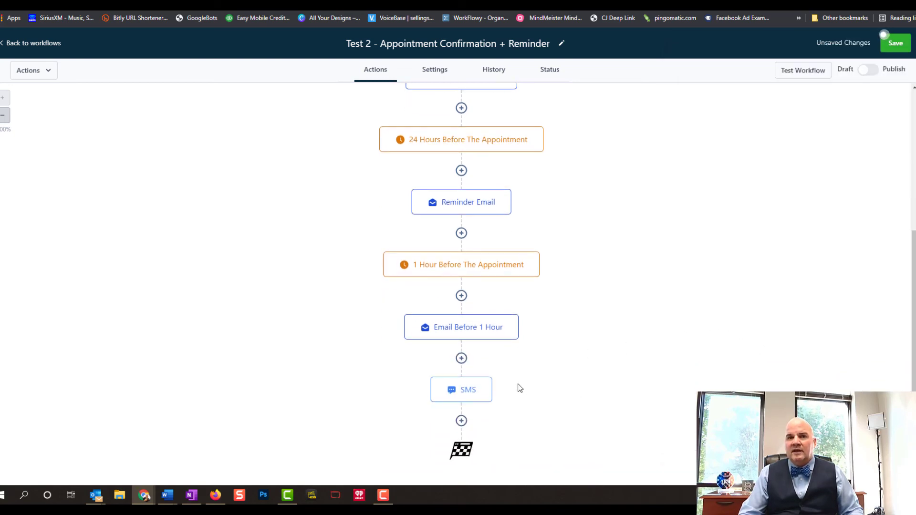
{"action": "scroll", "coordinate": [698, 254], "scroll_direction": "up", "scroll_amount": 3}
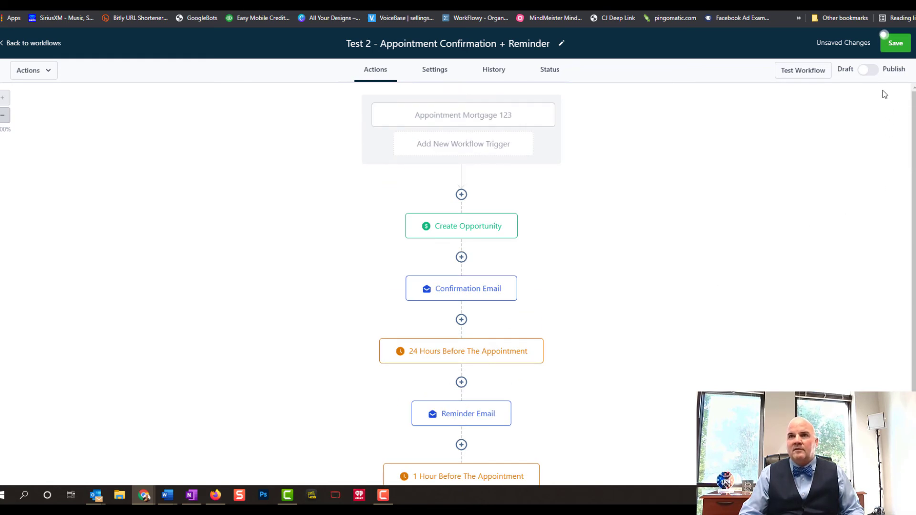
{"action": "left_click", "coordinate": [872, 73]}
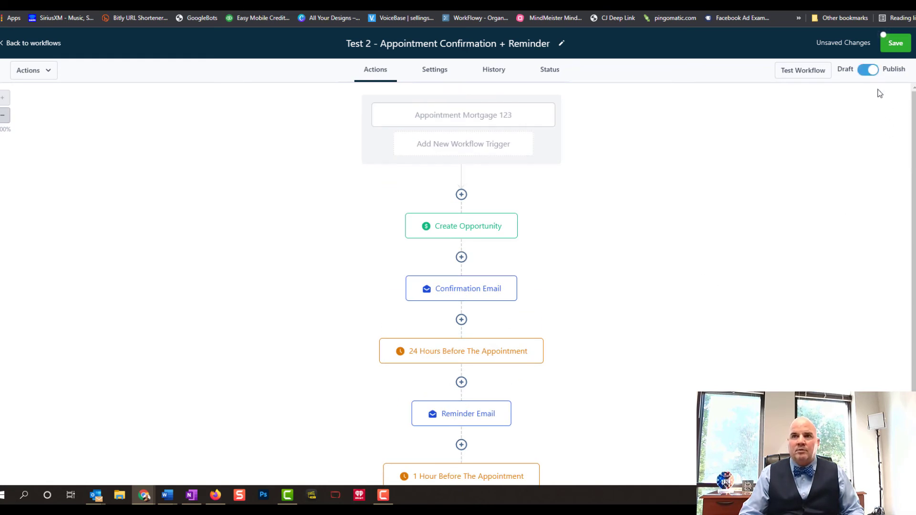
{"action": "left_click", "coordinate": [892, 44]}
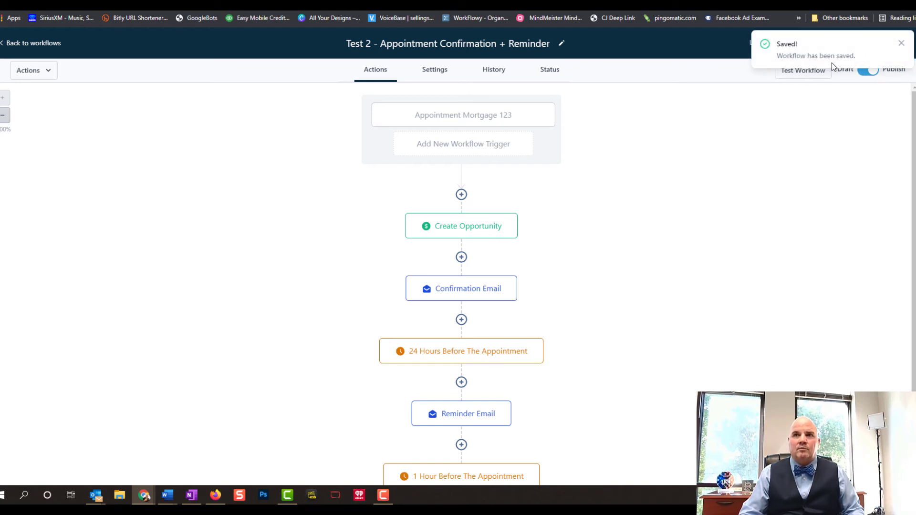
{"action": "left_click", "coordinate": [901, 46]}
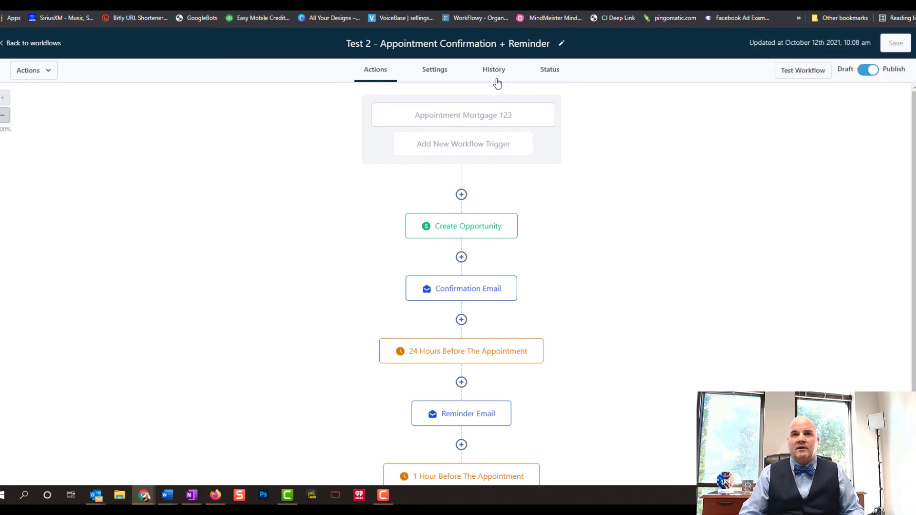
Review the workflow's Settings, History and Status tabs, then return to the Workflows list
{"action": "left_click", "coordinate": [439, 72]}
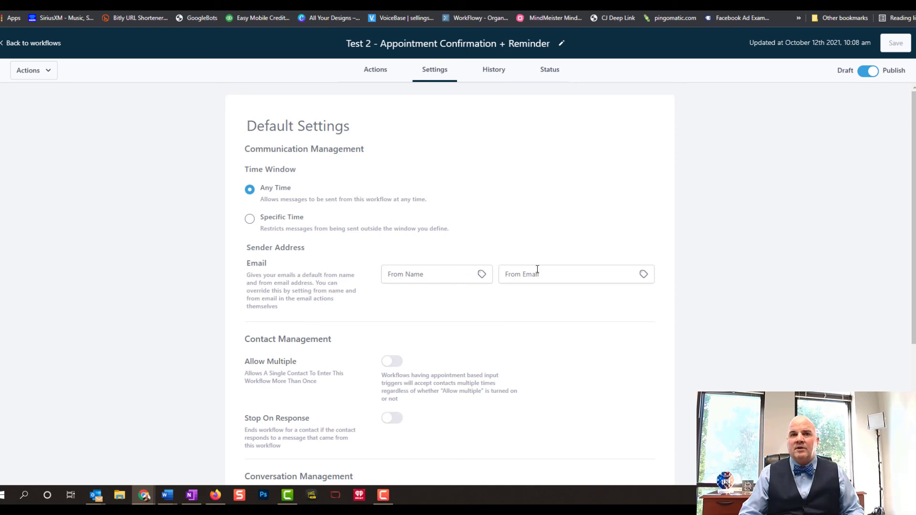
{"action": "left_click", "coordinate": [494, 76]}
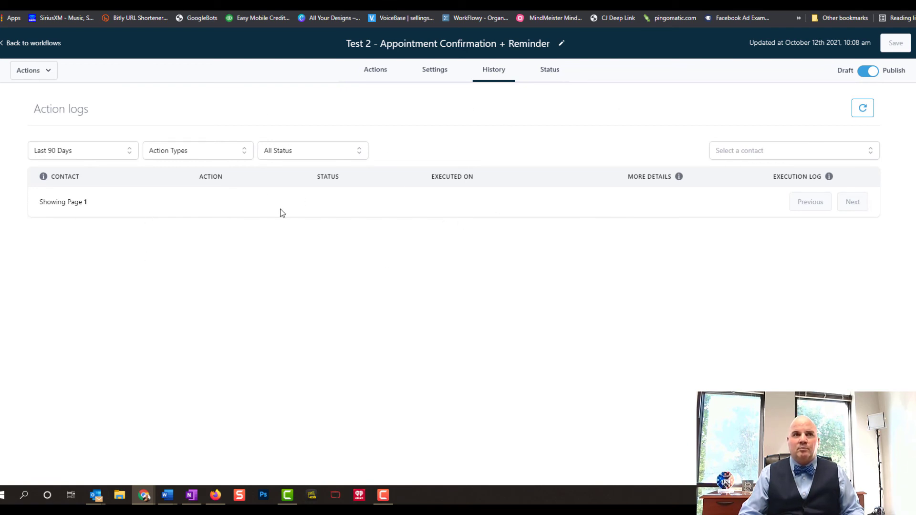
{"action": "left_click", "coordinate": [546, 73]}
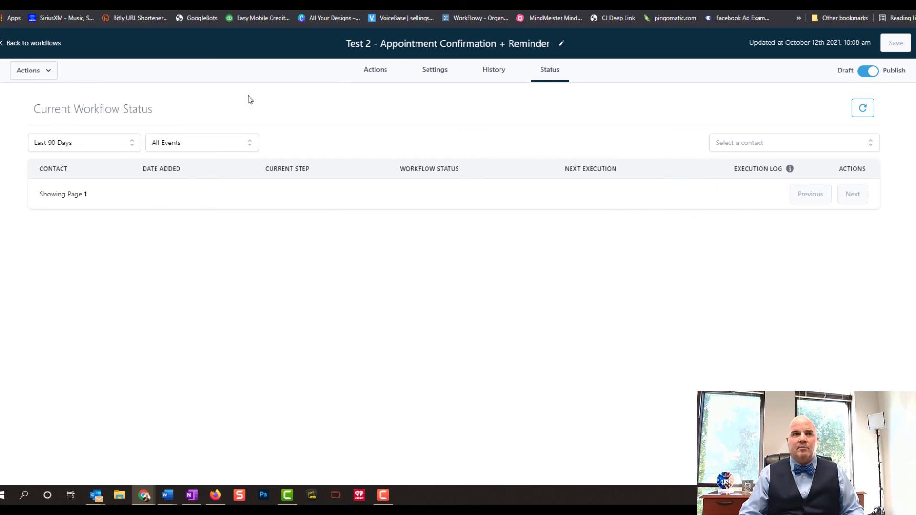
{"action": "left_click", "coordinate": [37, 44]}
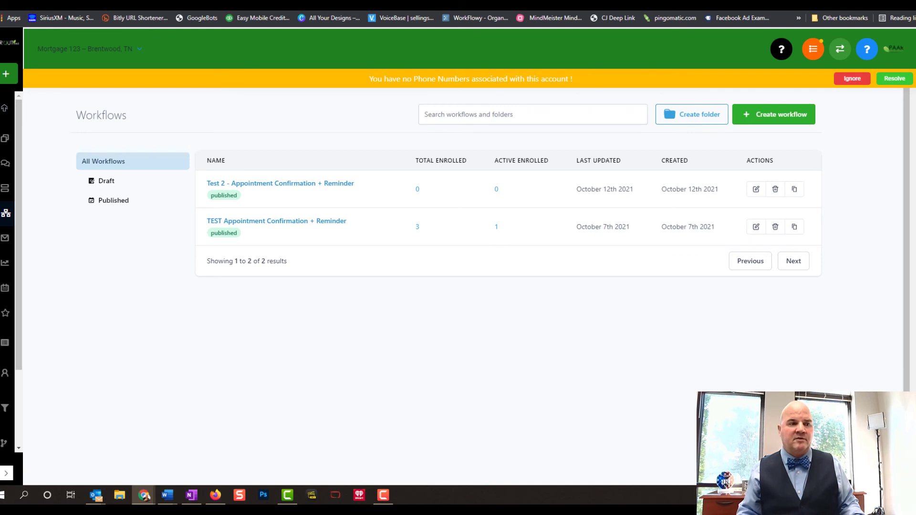
{"action": "key", "text": "alt+Tab"}
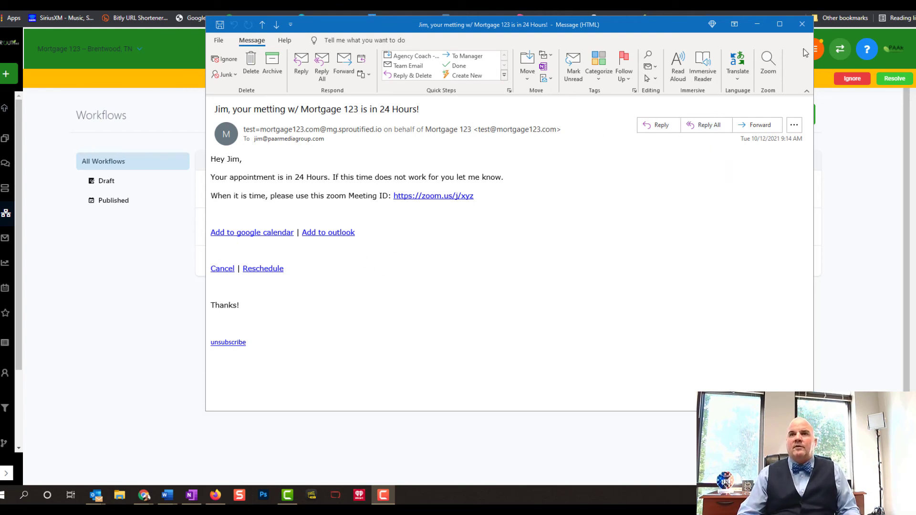
Close the 24-hour reminder email message window in Outlook
{"action": "left_click", "coordinate": [801, 25]}
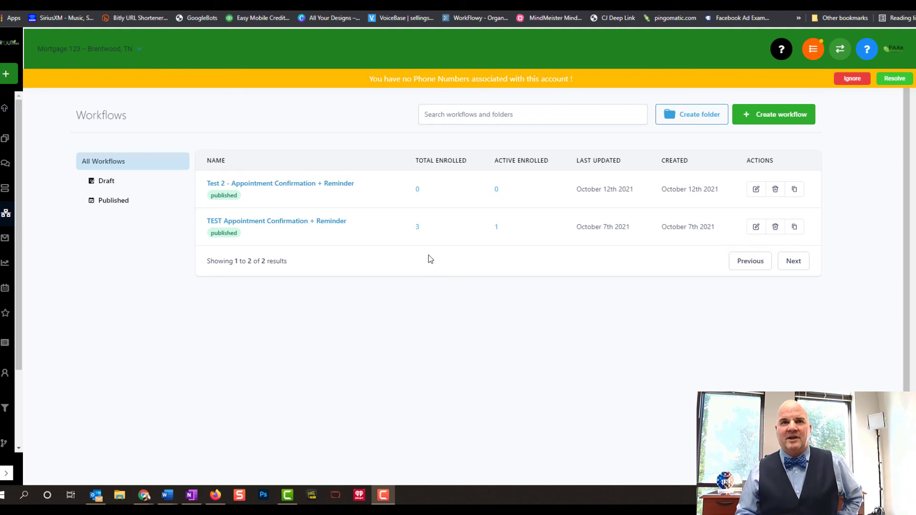
{"action": "mouse_move", "coordinate": [419, 237]}
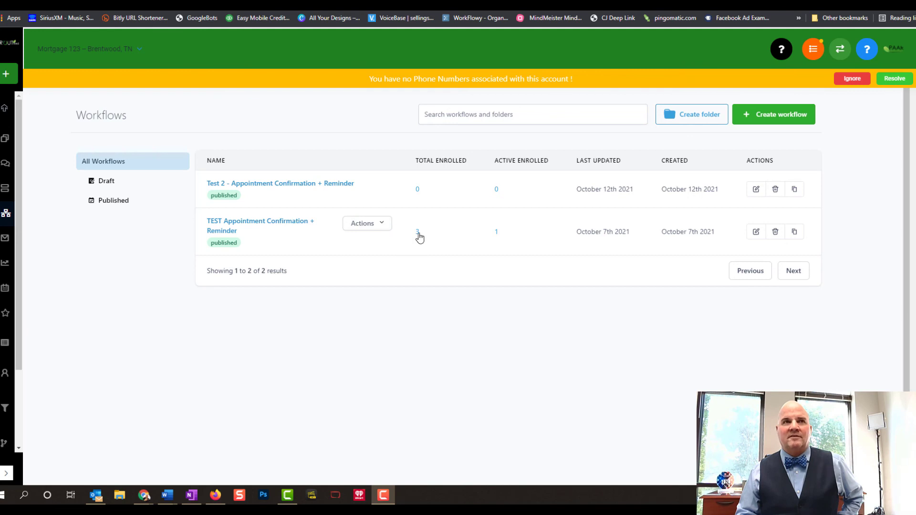
{"action": "left_click", "coordinate": [418, 234]}
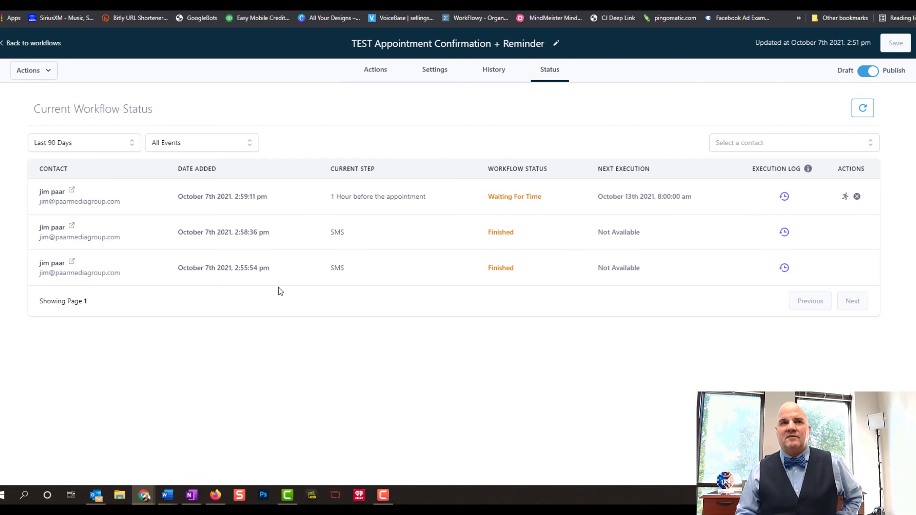
{"action": "left_click", "coordinate": [498, 74]}
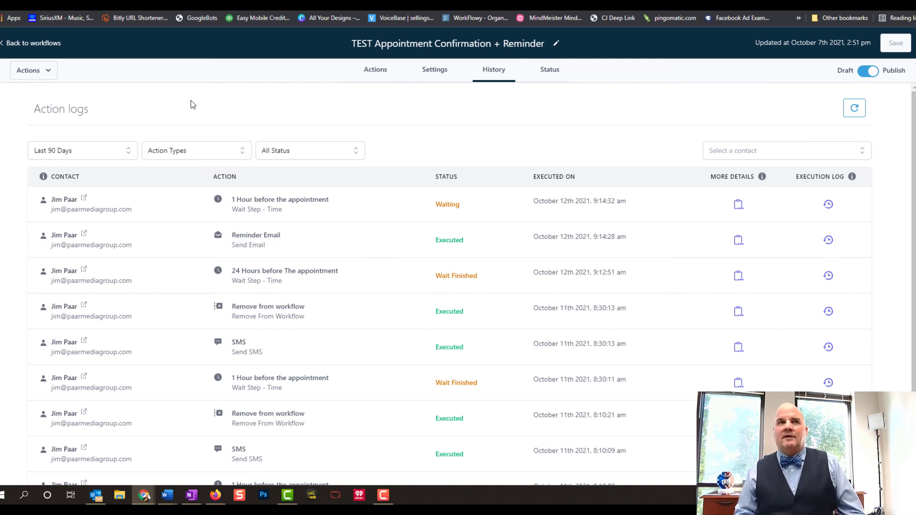
{"action": "left_click", "coordinate": [23, 44]}
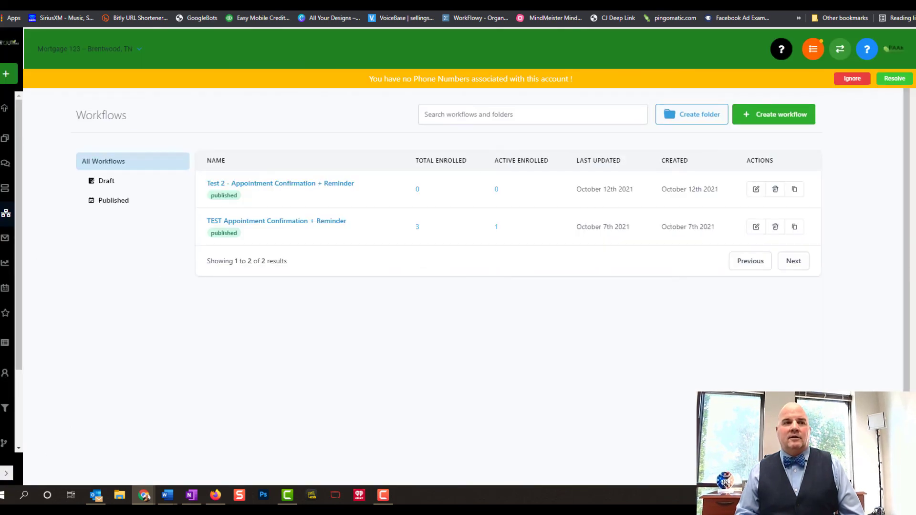
Go to Marketing > Emails from the expanded sidebar and filter the list to Sent
{"action": "left_click", "coordinate": [6, 474]}
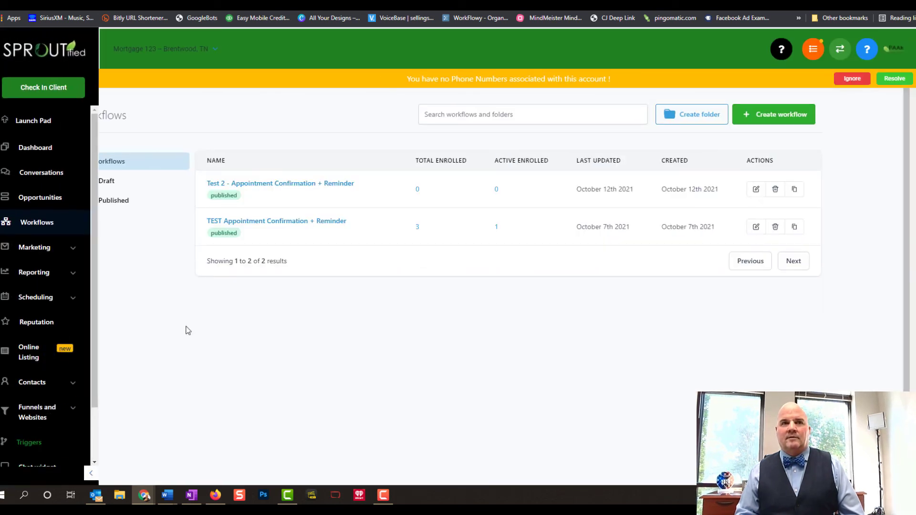
{"action": "left_click", "coordinate": [86, 255]}
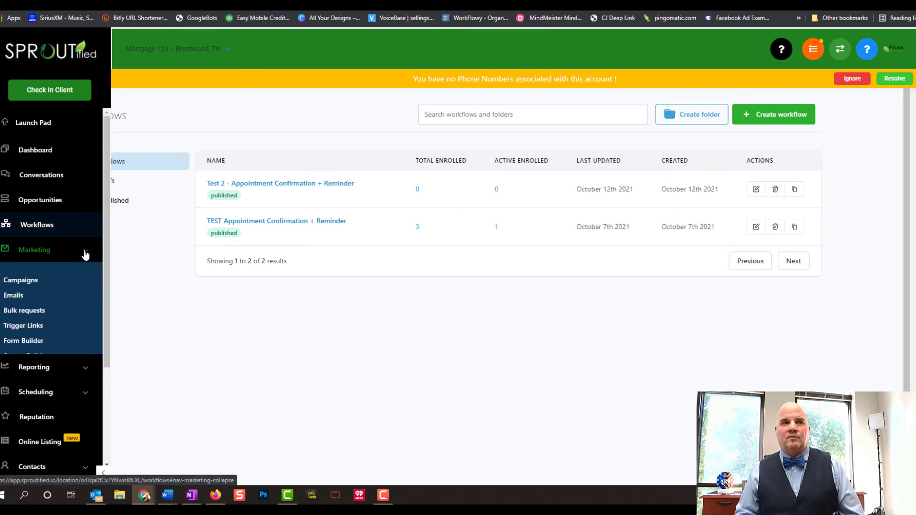
{"action": "left_click", "coordinate": [30, 296]}
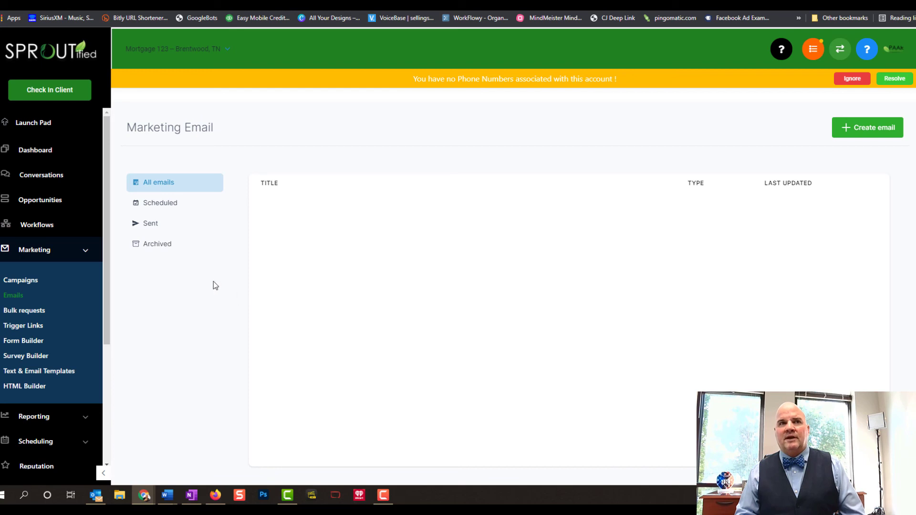
{"action": "left_click", "coordinate": [151, 222]}
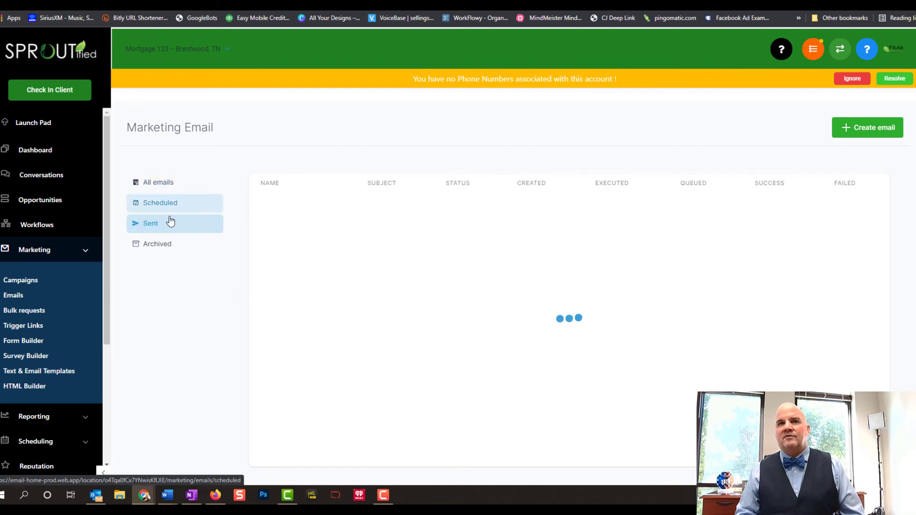